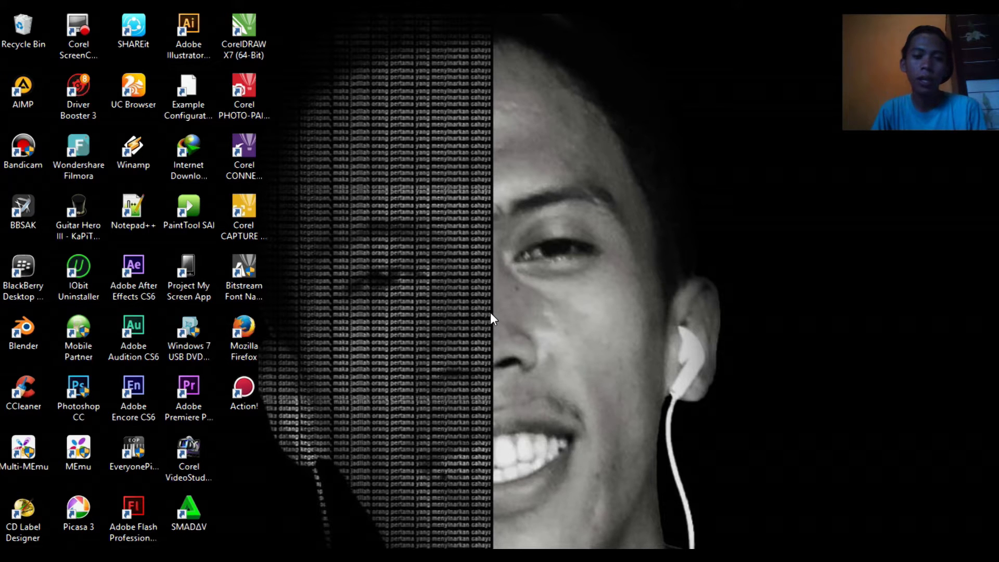
Step: Launch Blender 2.72 from its desktop icon
double_click(44, 312)
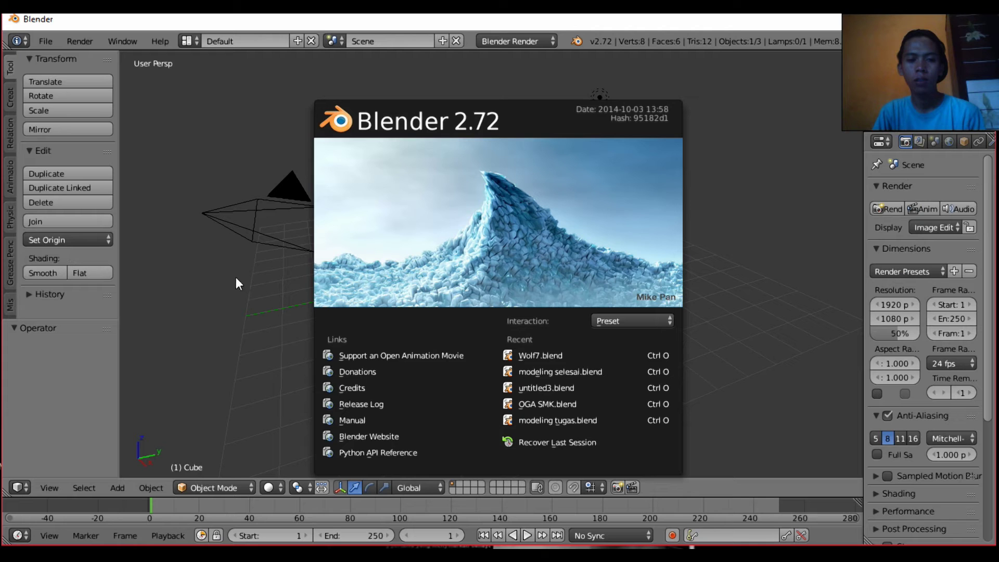
Step: Dismiss the splash screen and maximize the Blender window
left_click(770, 173)
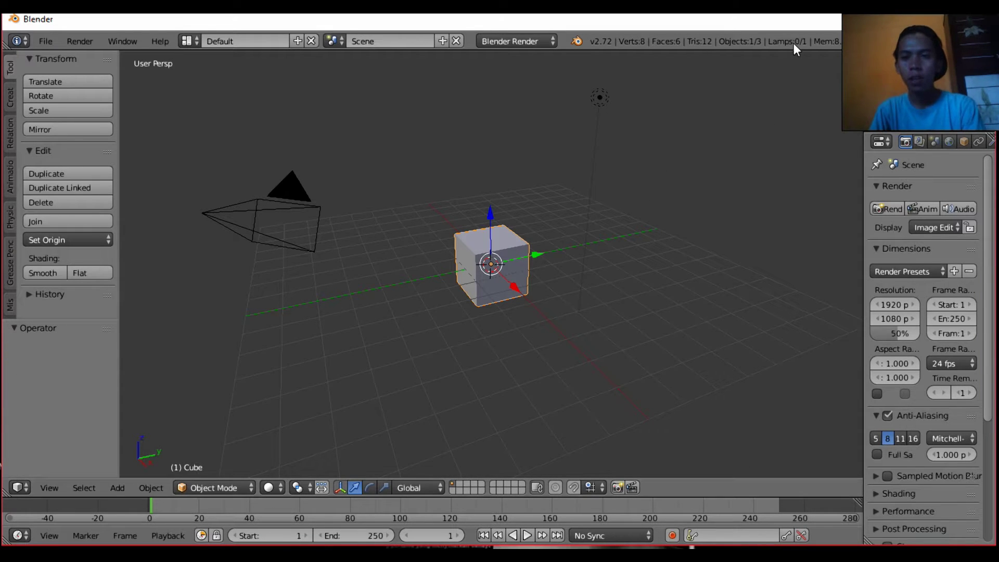
left_click_drag(817, 24, 857, 201)
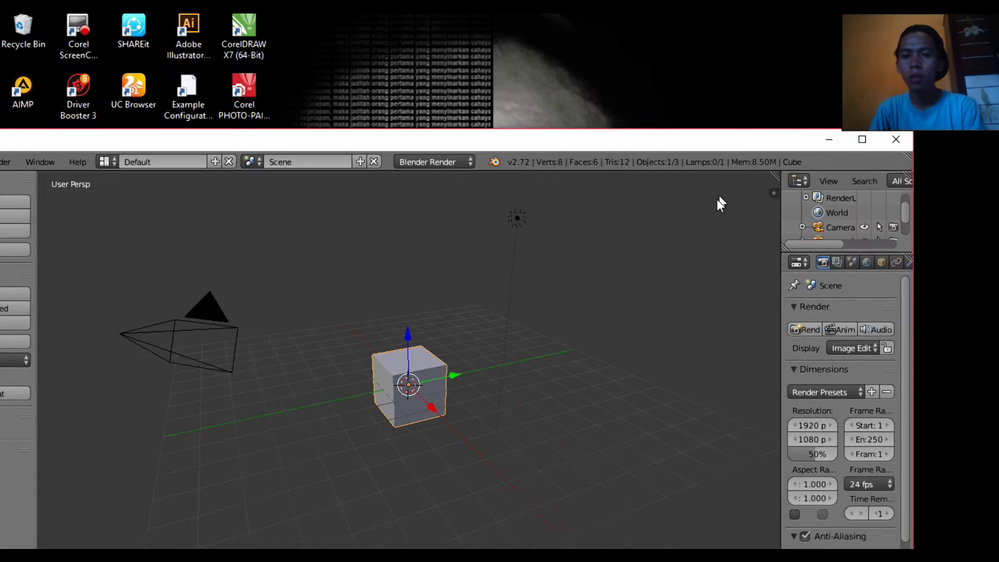
left_click(857, 200)
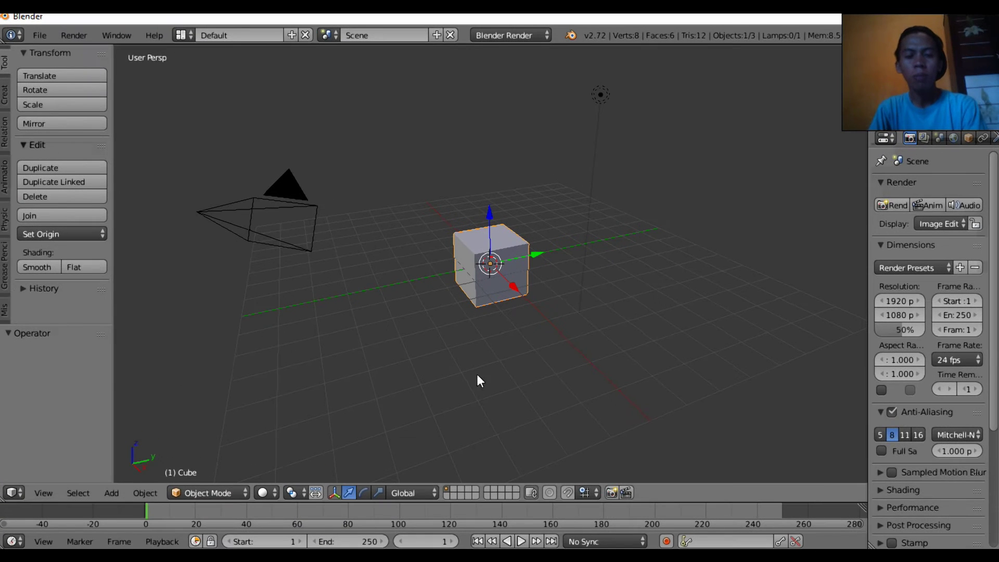
Step: Set a zoomed-in Front Orthographic view of the default cube
key("KP_3")
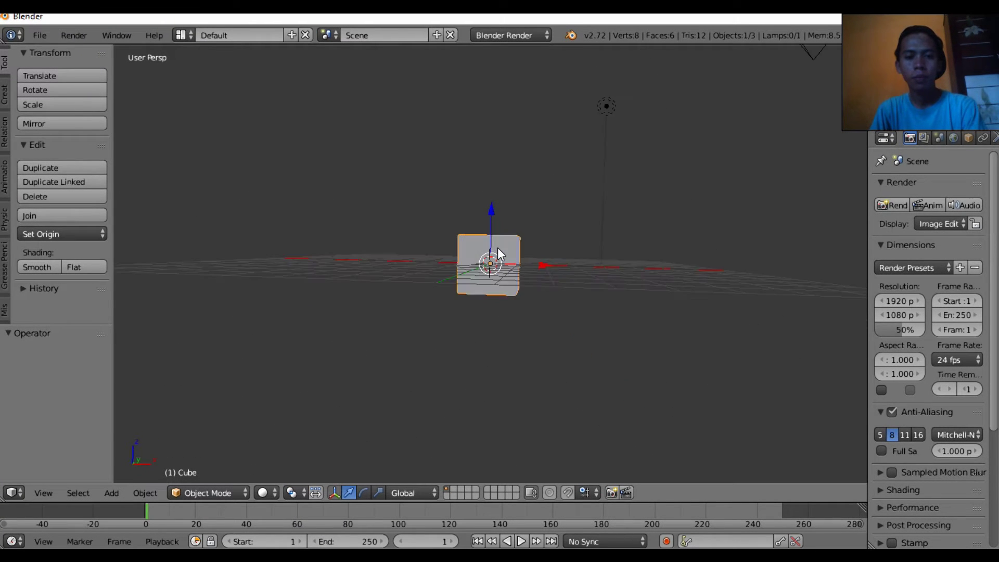
key("KP_5")
key("KP_1")
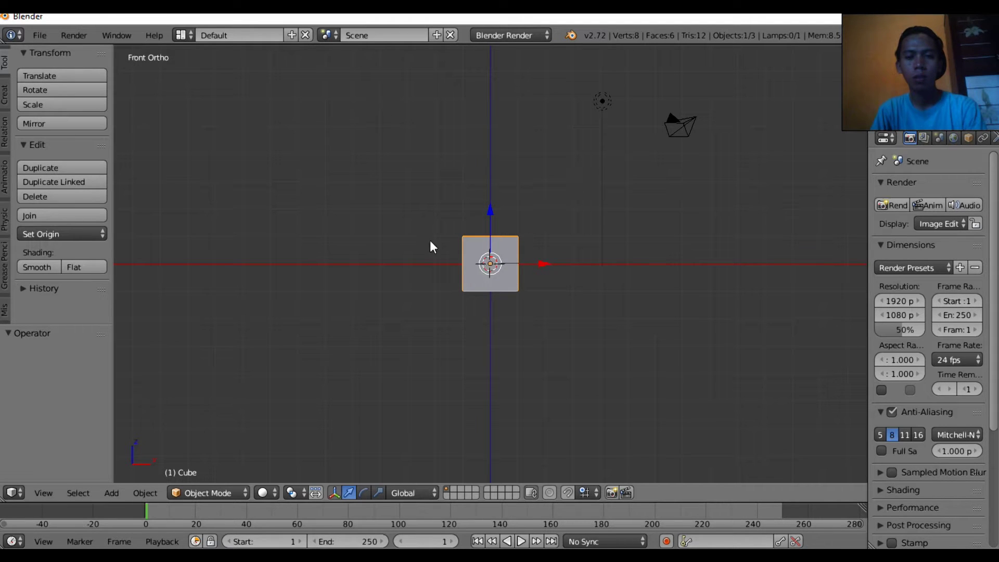
scroll(485, 208, "up", 1)
scroll(485, 207, "up", 1)
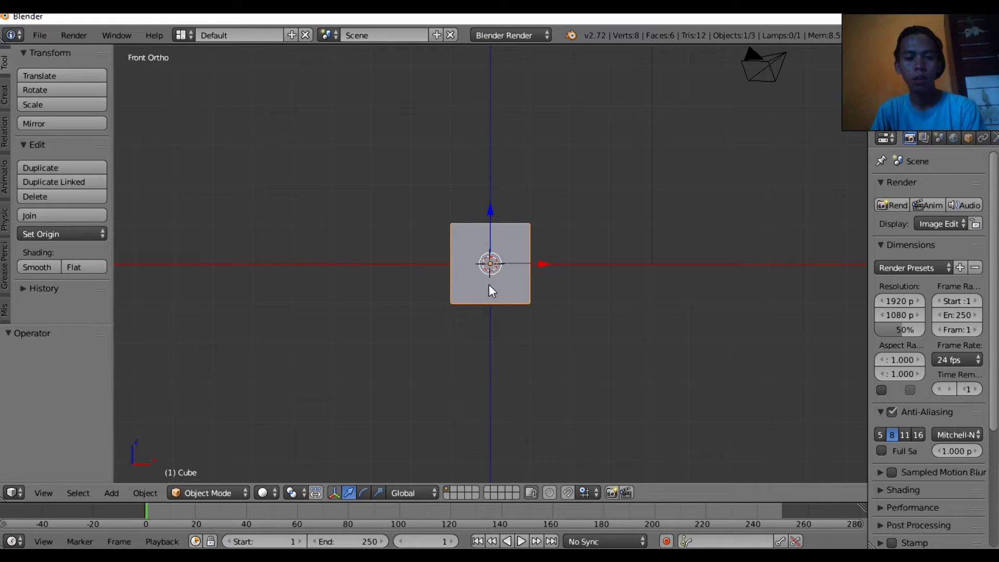
middle_click_drag(520, 283, 535, 267)
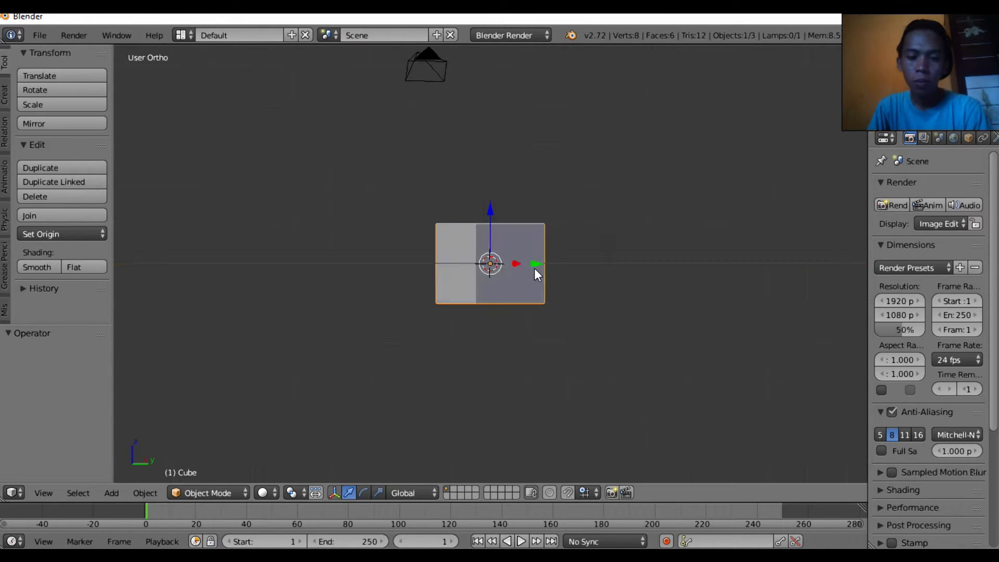
key("KP_3")
key("KP_1")
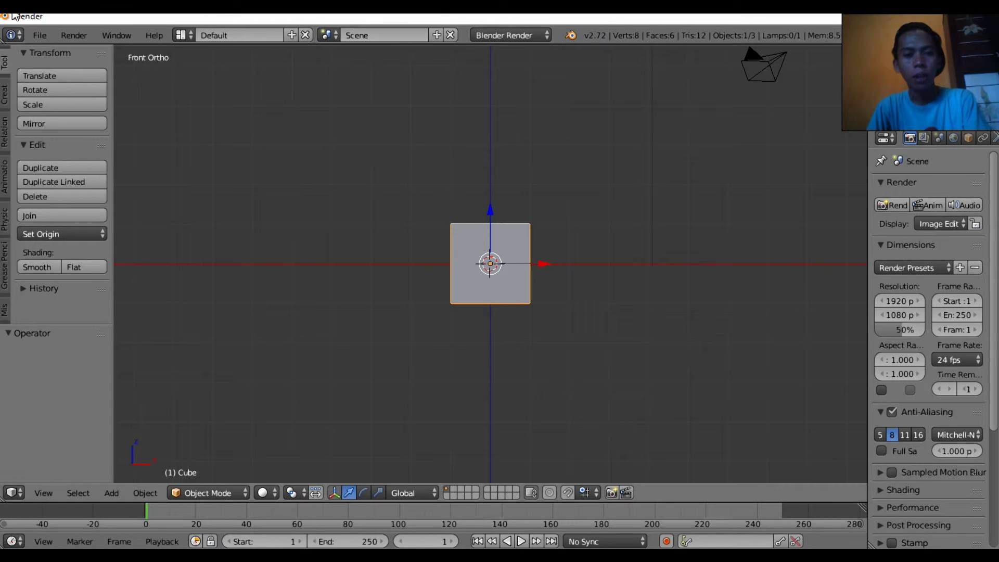
left_click(38, 40)
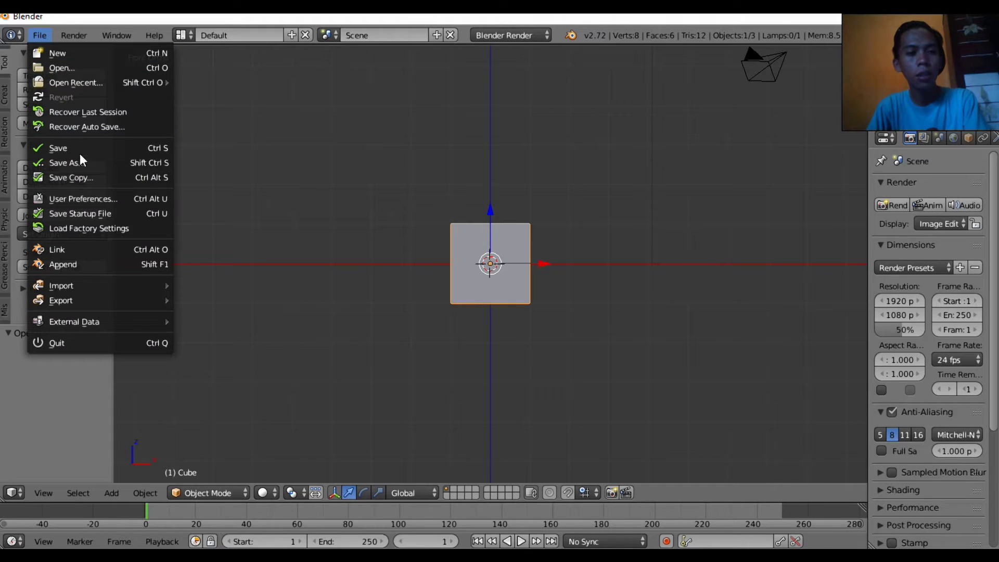
left_click(101, 198)
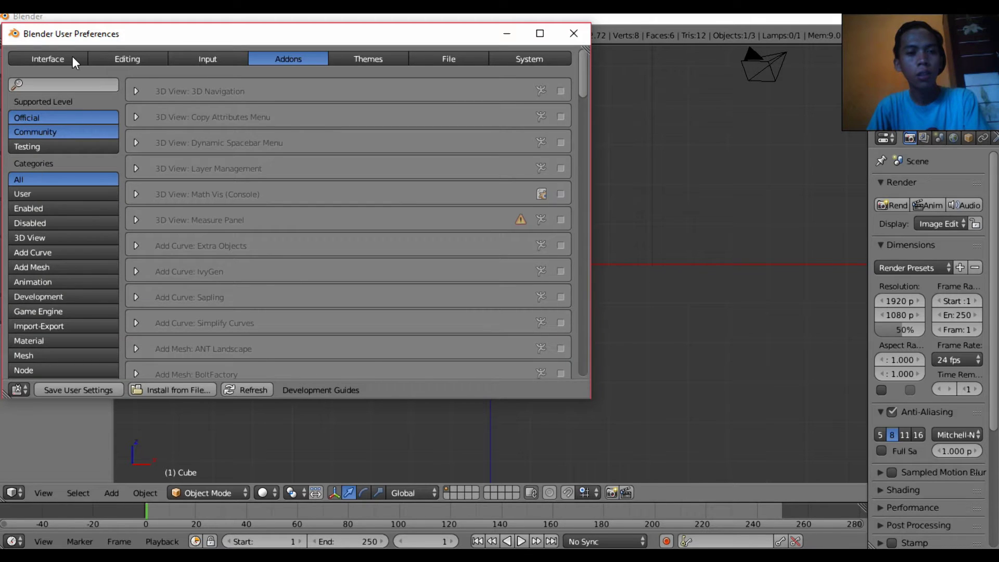
left_click(73, 58)
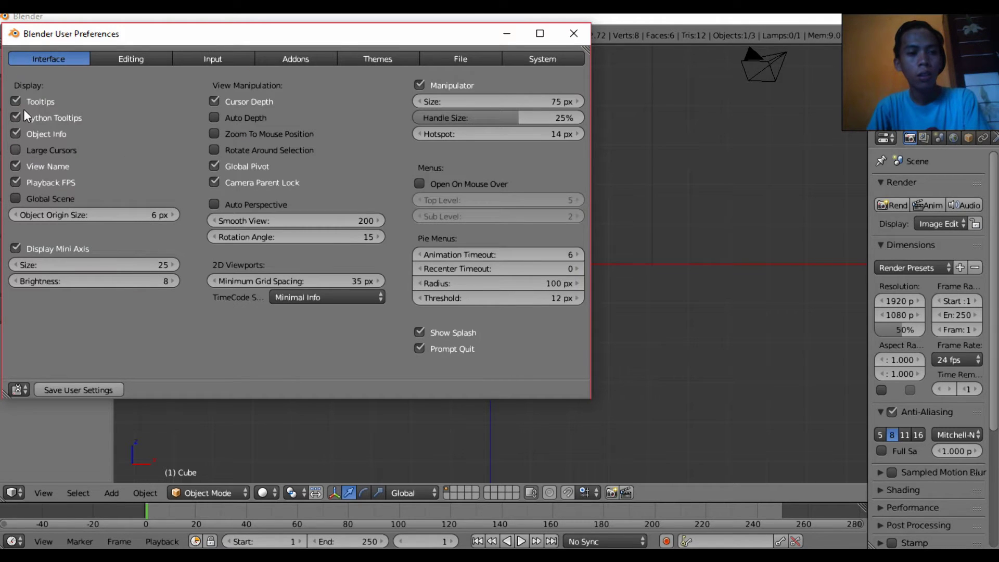
left_click(120, 60)
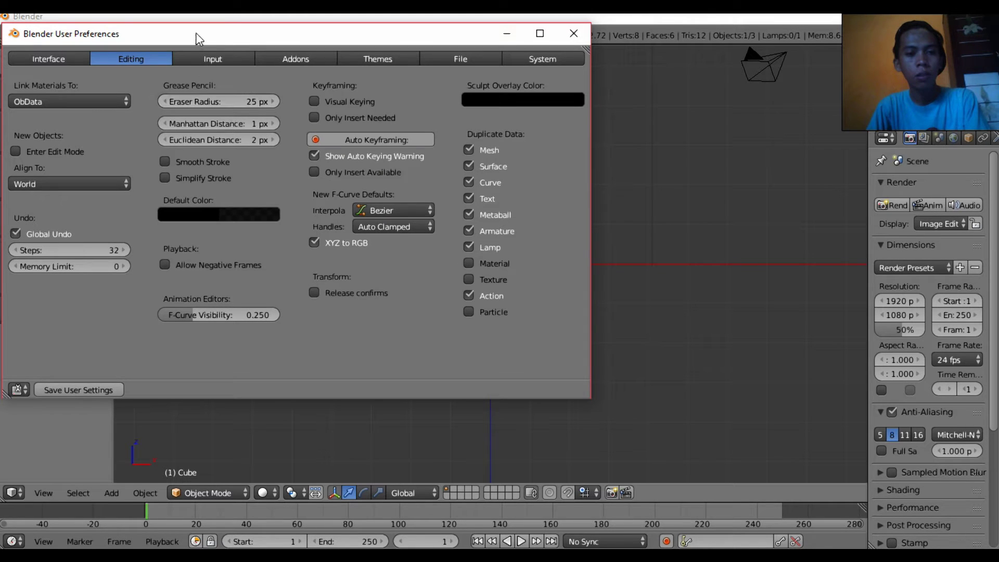
left_click(202, 60)
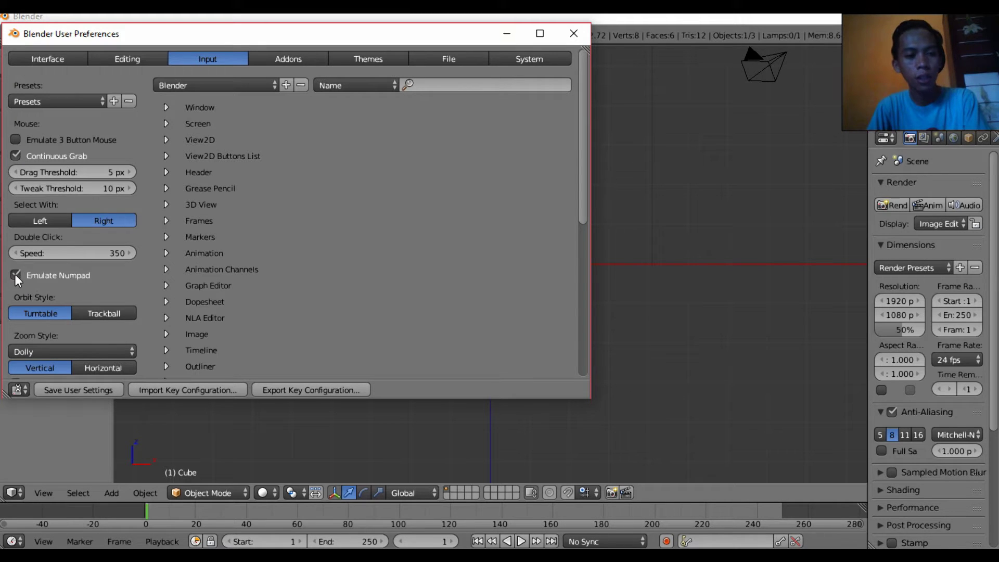
left_click(65, 391)
left_click(575, 34)
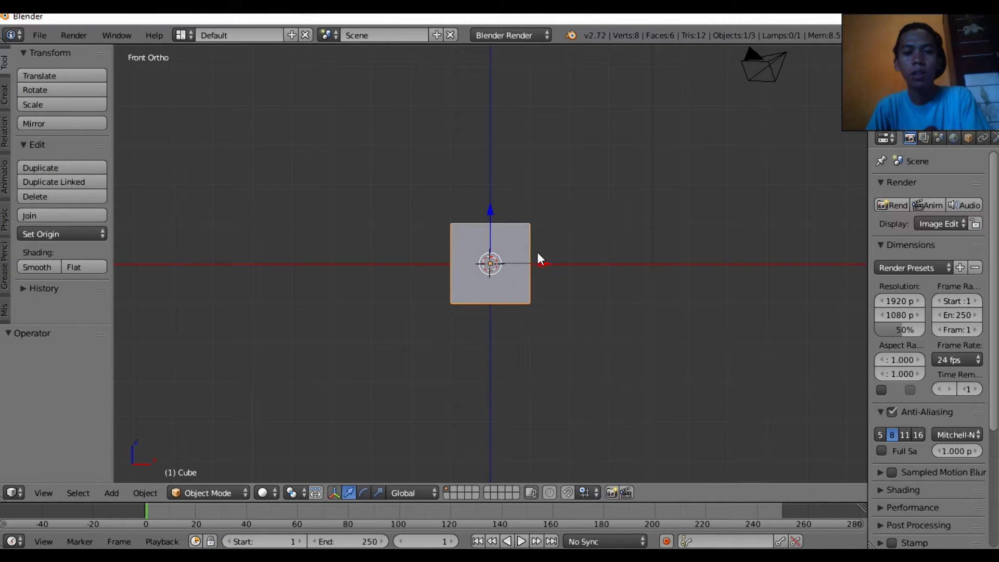
left_click(495, 280)
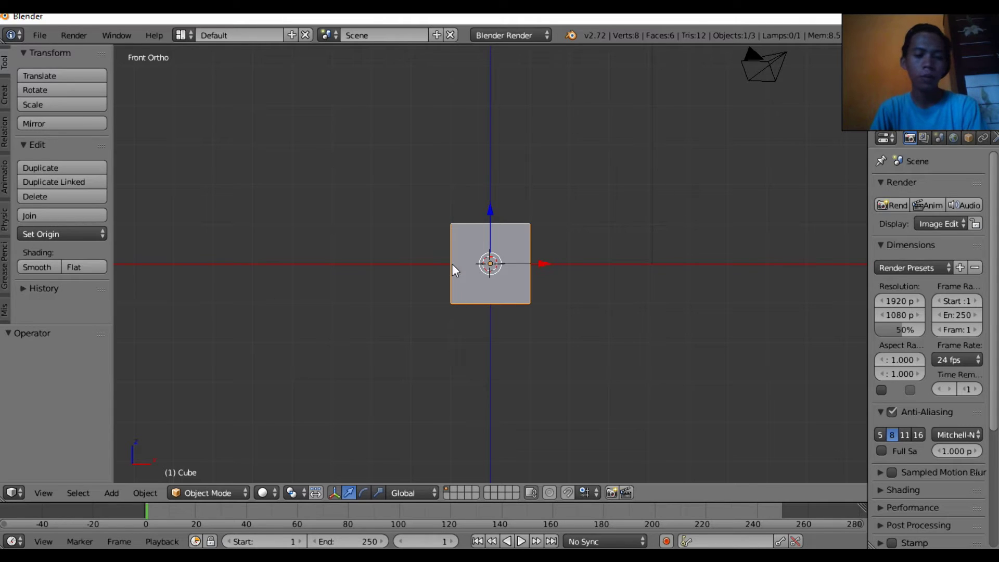
scroll(491, 260, "up", 3)
scroll(491, 261, "down", 3)
scroll(491, 258, "down", 1)
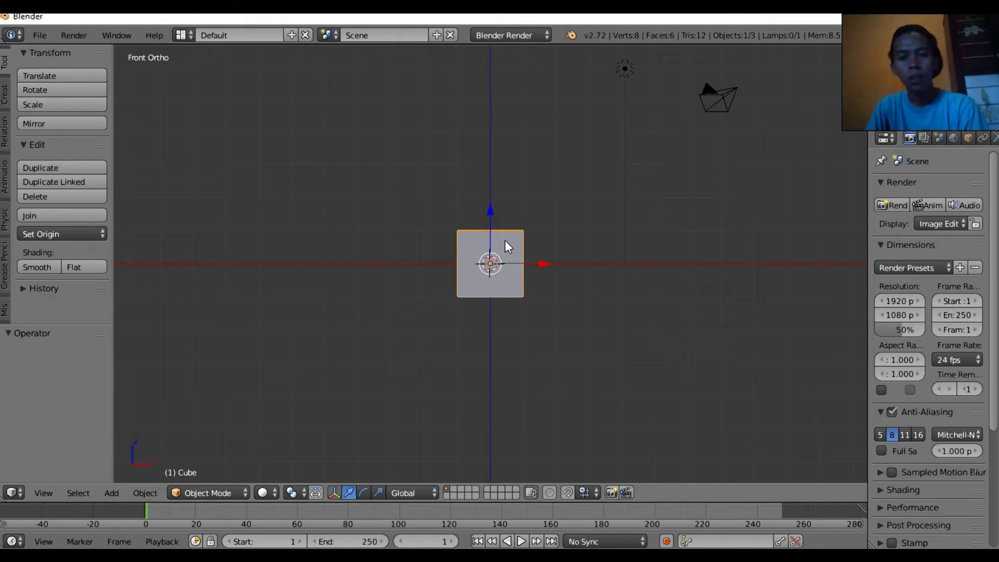
scroll(502, 238, "up", 4)
scroll(493, 234, "down", 2)
scroll(494, 234, "down", 1)
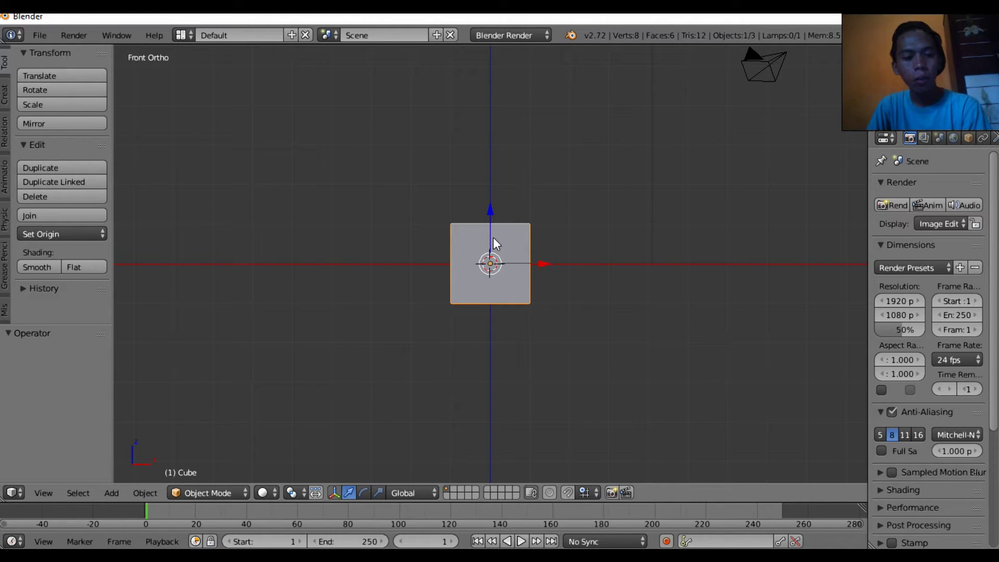
Step: In Edit Mode with wireframe shading, add a centred vertical loop cut through the cube
key("Tab")
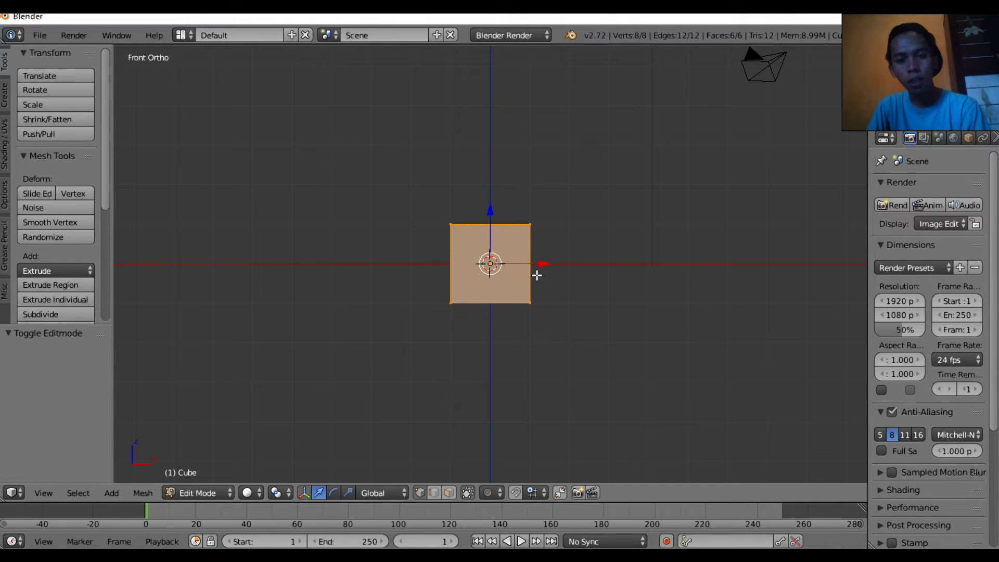
key("z")
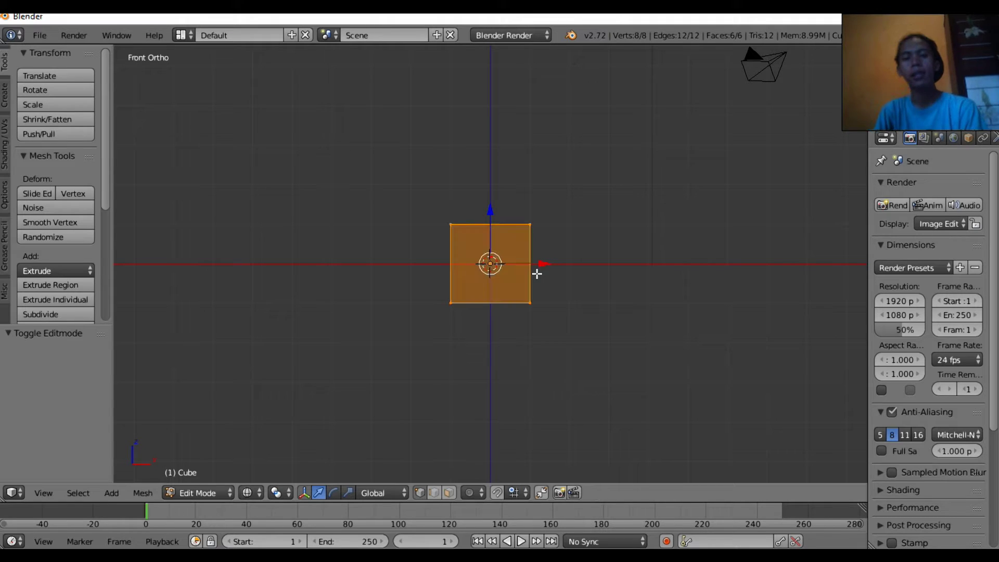
right_click(534, 225)
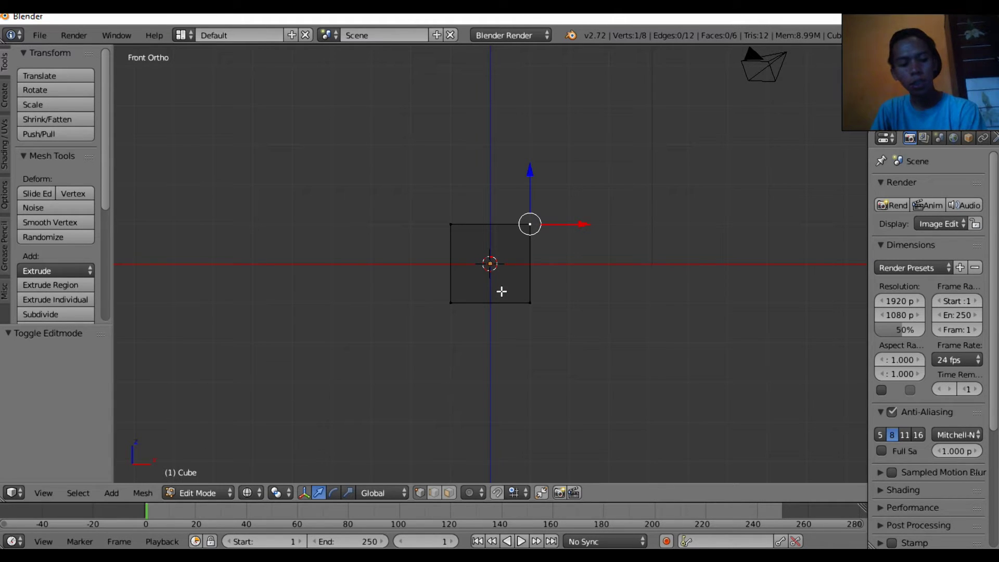
key("ctrl+r")
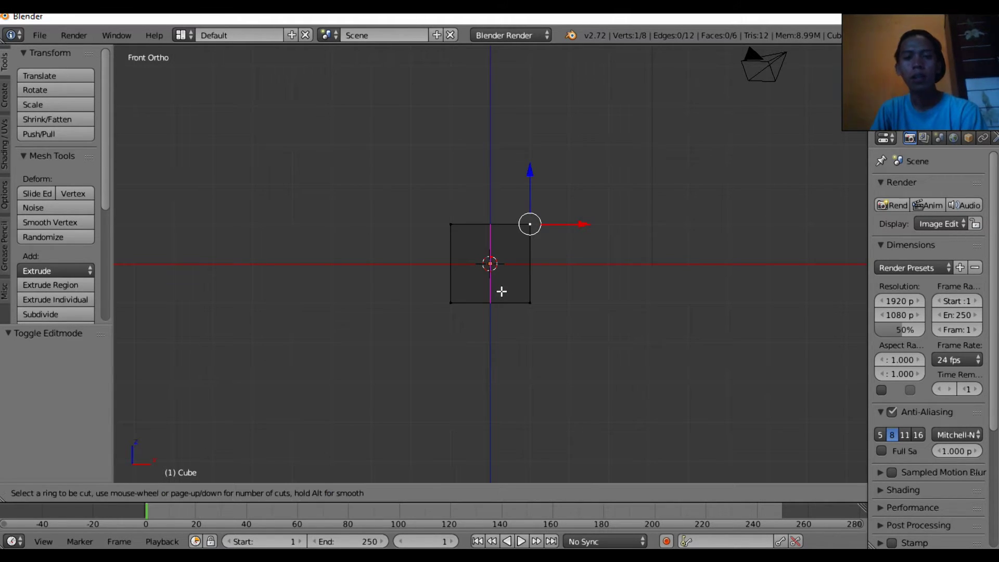
left_click(501, 290)
right_click(501, 290)
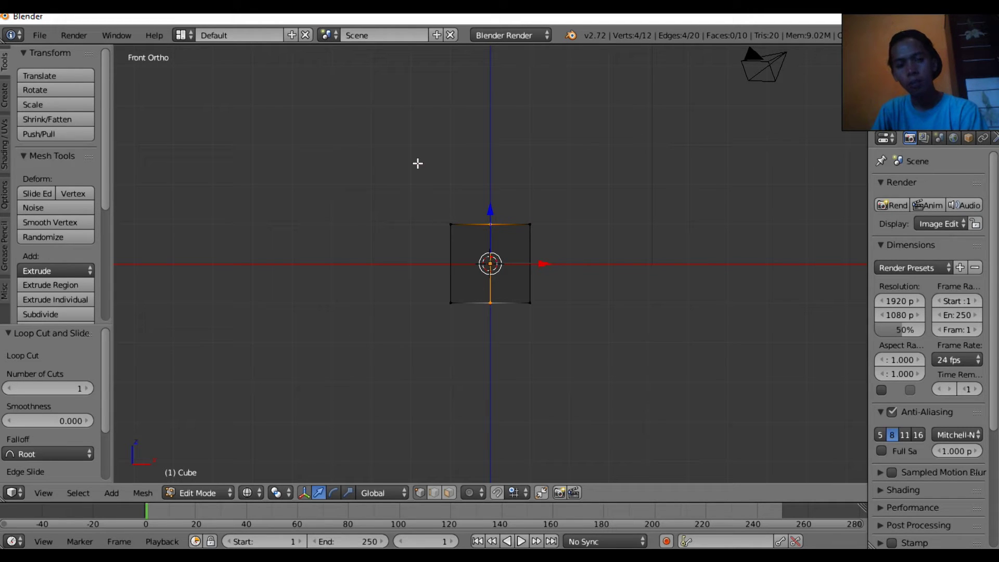
Step: Box-select the cube's left half and delete those faces, leaving 8 vertices and 5 faces
key("b")
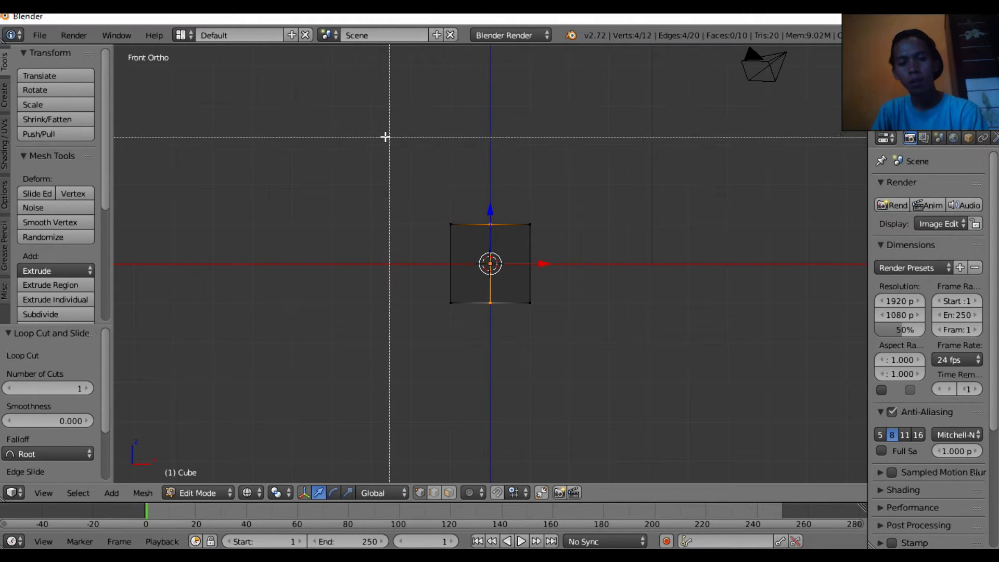
left_click_drag(375, 131, 510, 422)
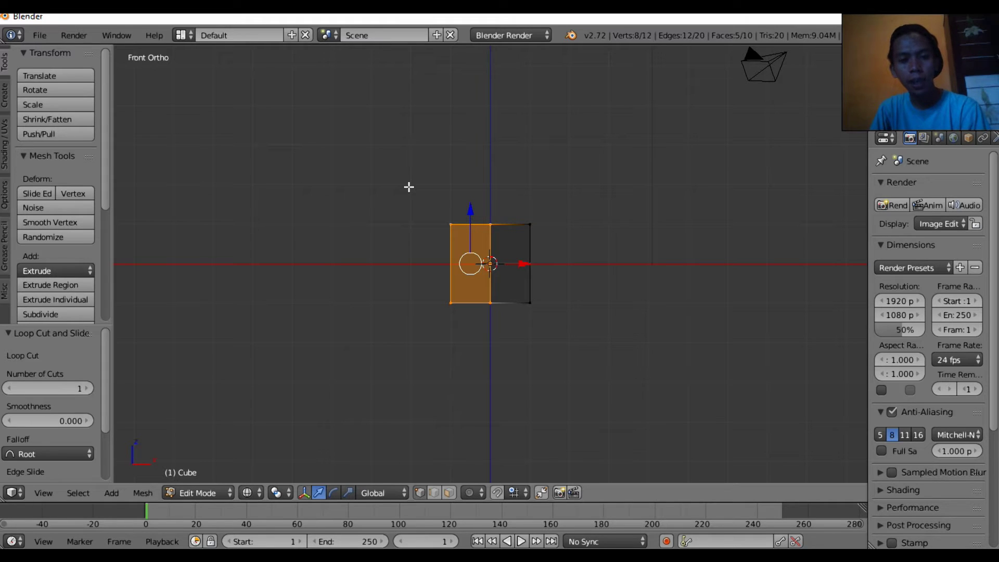
key("x")
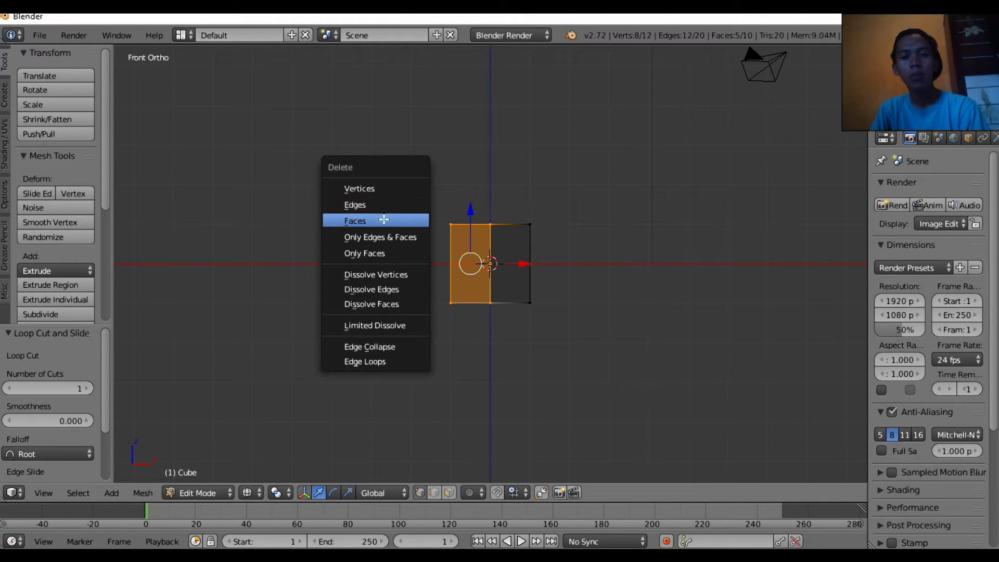
left_click(383, 219)
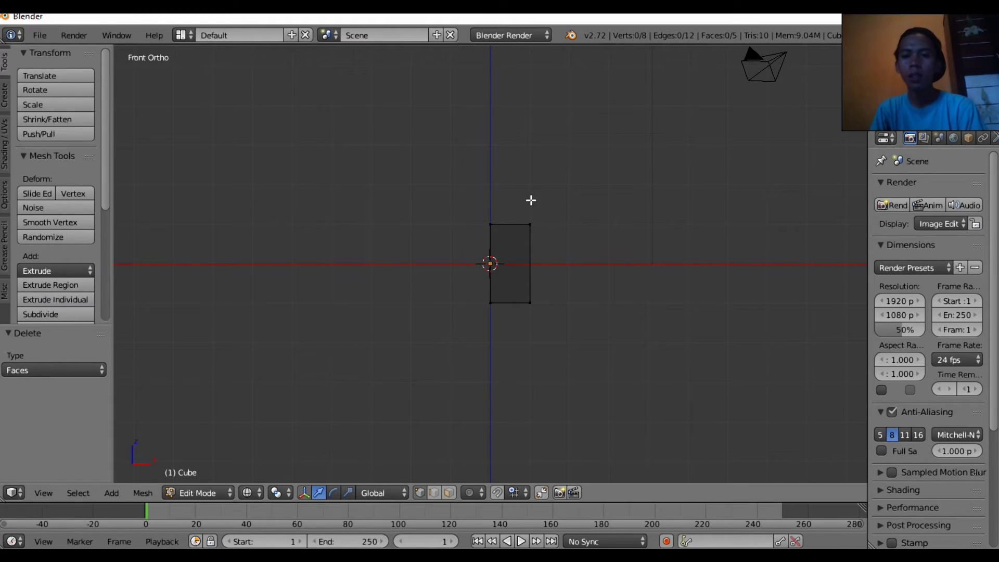
scroll(925, 139, "down", 5)
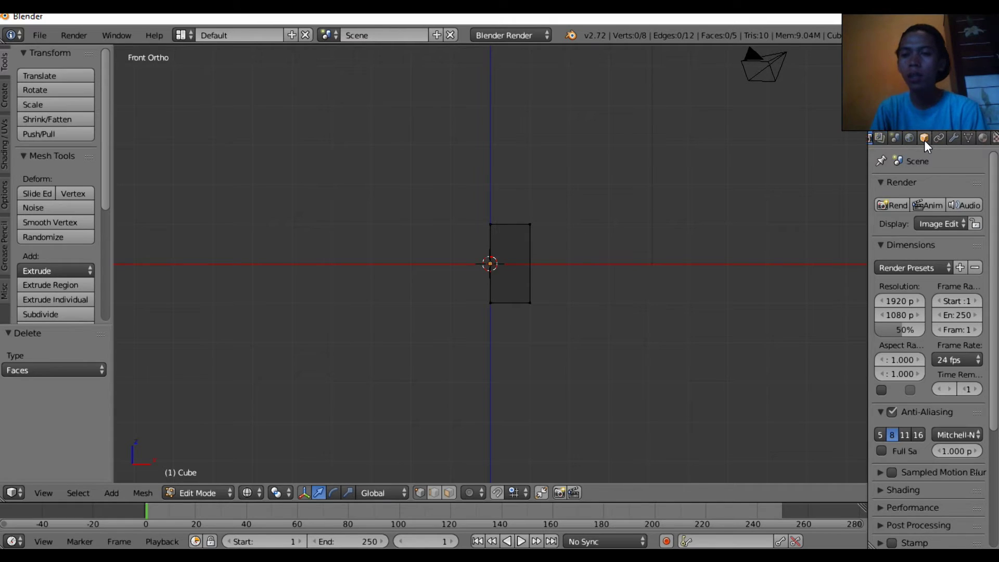
Step: Add a Mirror modifier to the half-cube with Clipping enabled
left_click(925, 138)
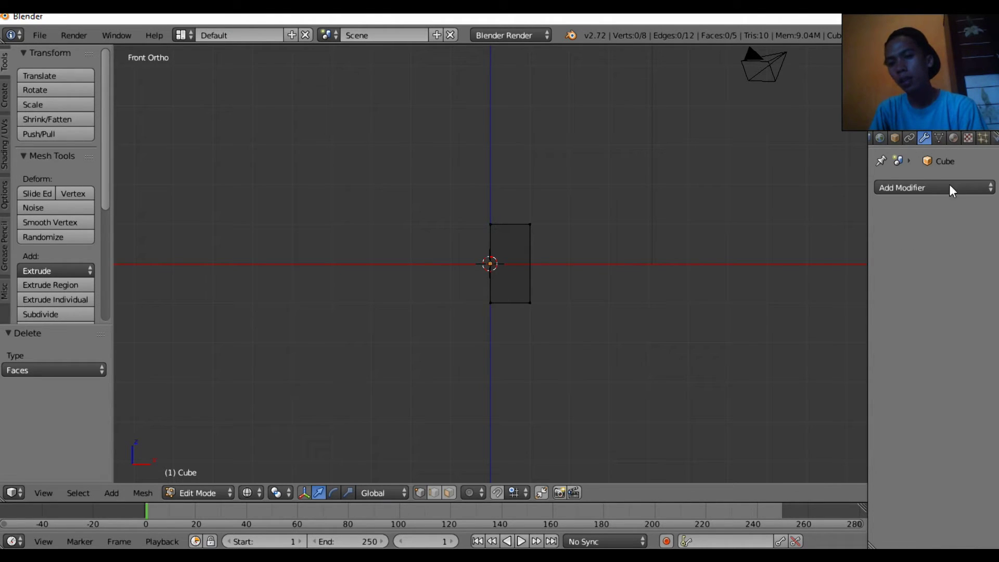
left_click(926, 192)
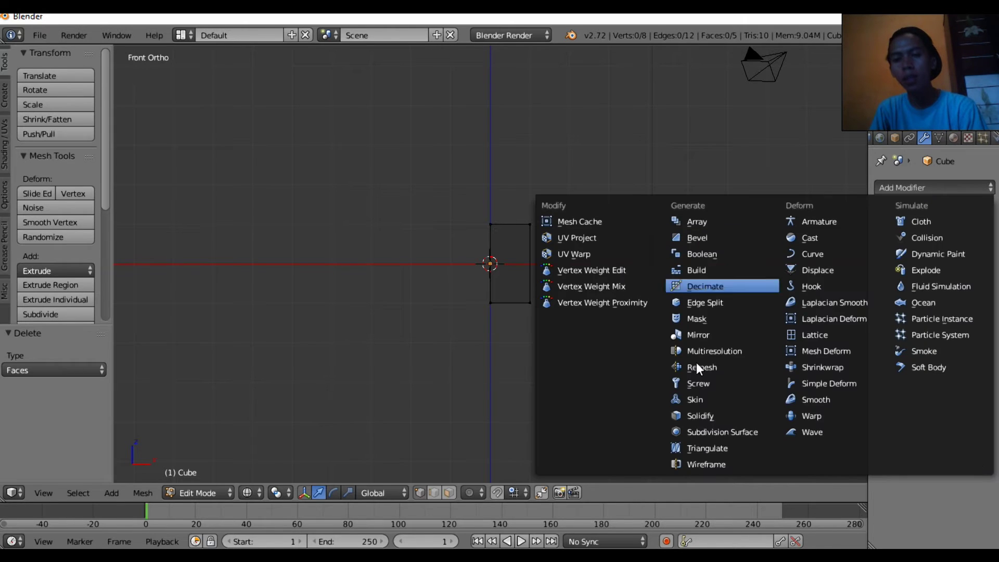
left_click(699, 335)
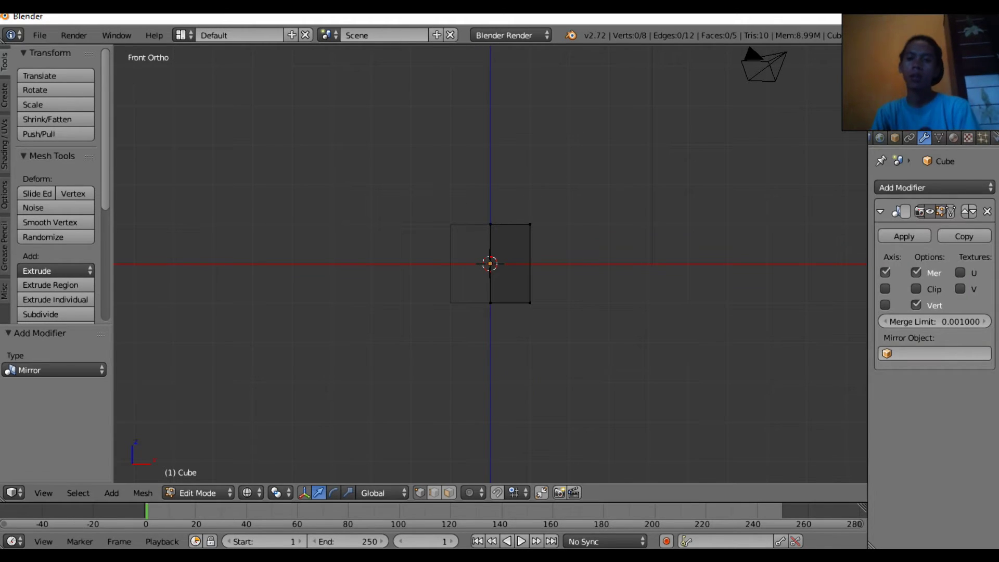
left_click(922, 292)
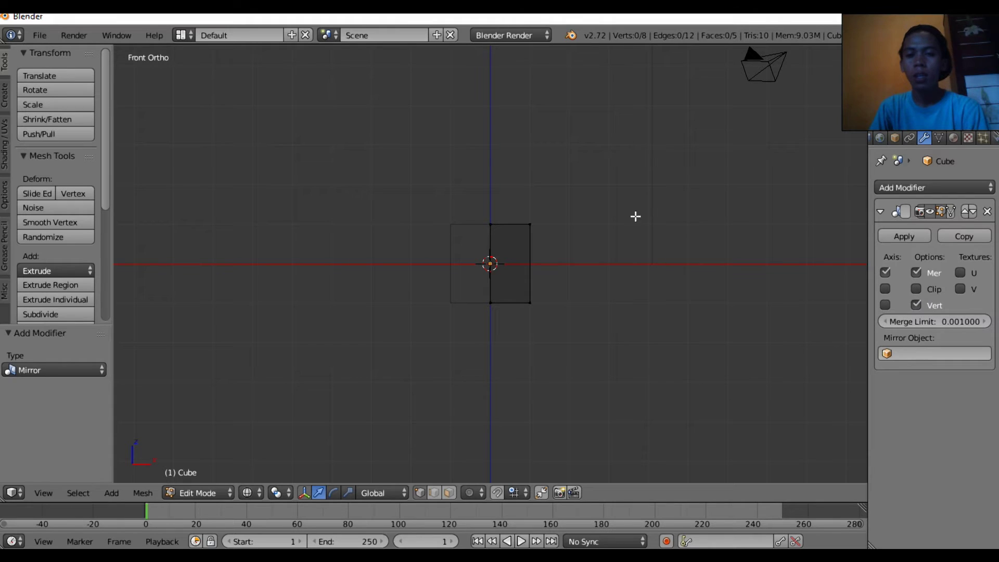
Step: Test lowering the top-right vertex along Z, then move it back up
right_click(530, 223)
key("g")
key("z")
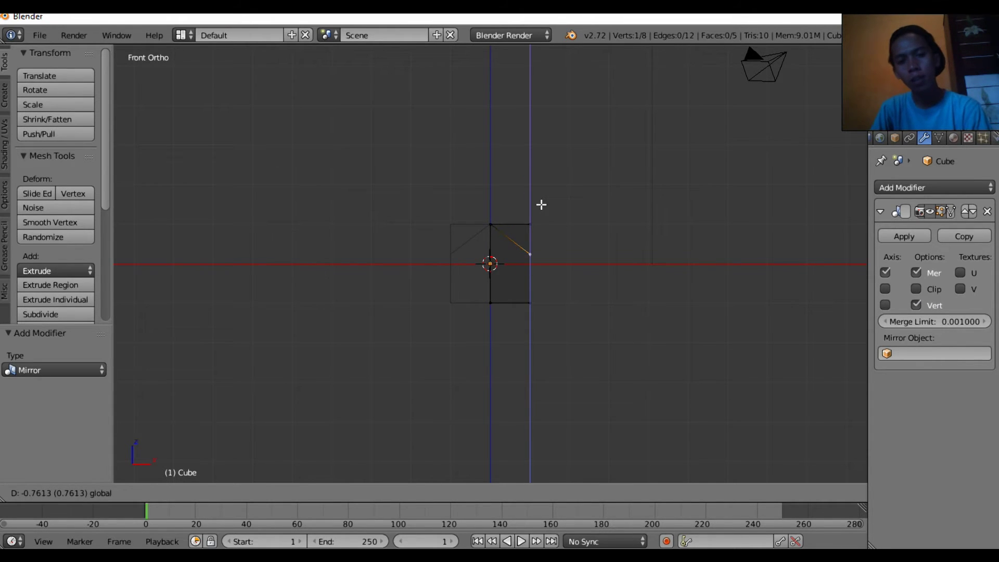
left_click(541, 204)
mouse_move(504, 170)
middle_mouse_down()
mouse_move(491, 185)
mouse_move(497, 232)
middle_mouse_up()
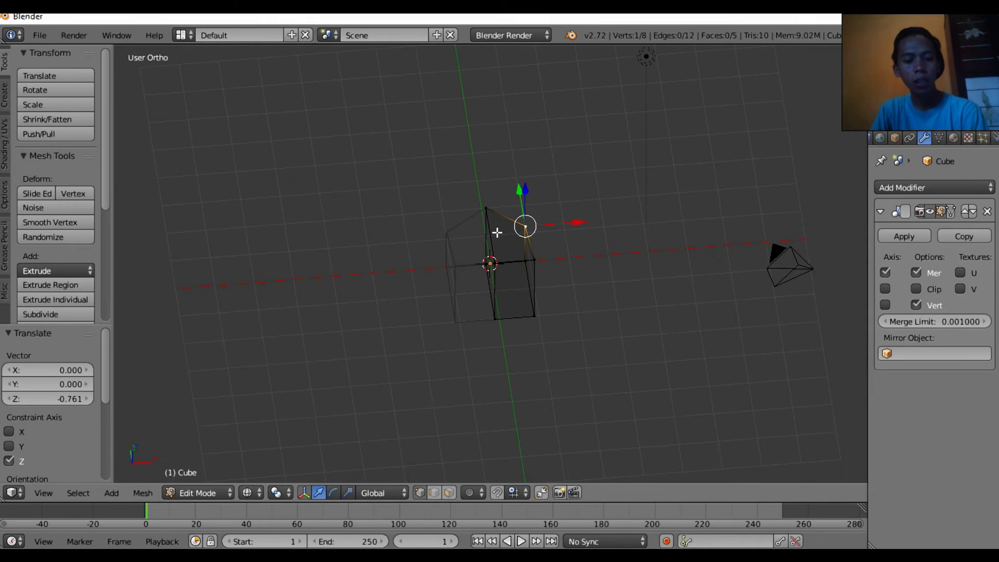
key("KP_1")
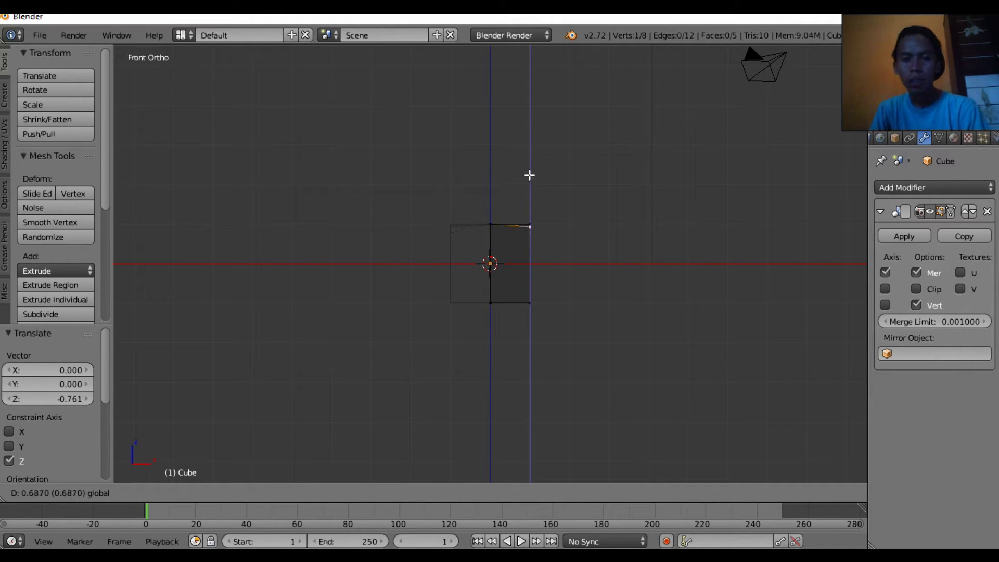
left_click(529, 172)
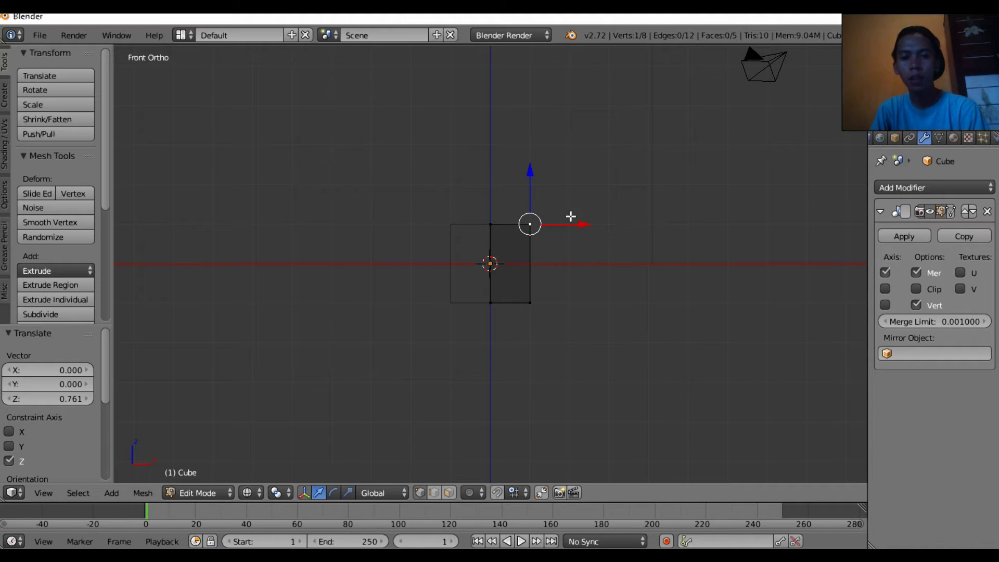
Step: Box-select the top vertices and drag them down to flatten the mesh into a thin slab
key("z")
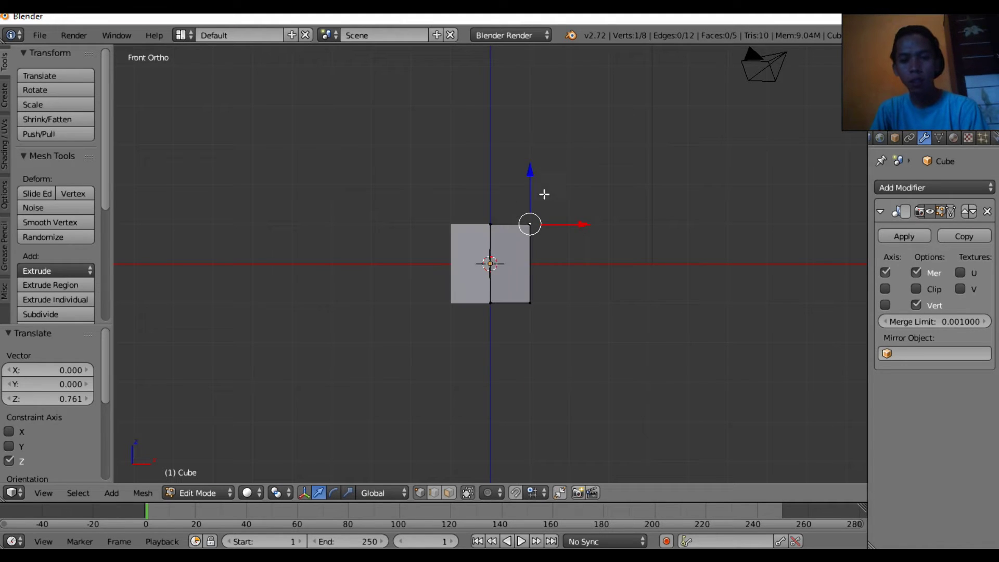
scroll(606, 215, "up", 1)
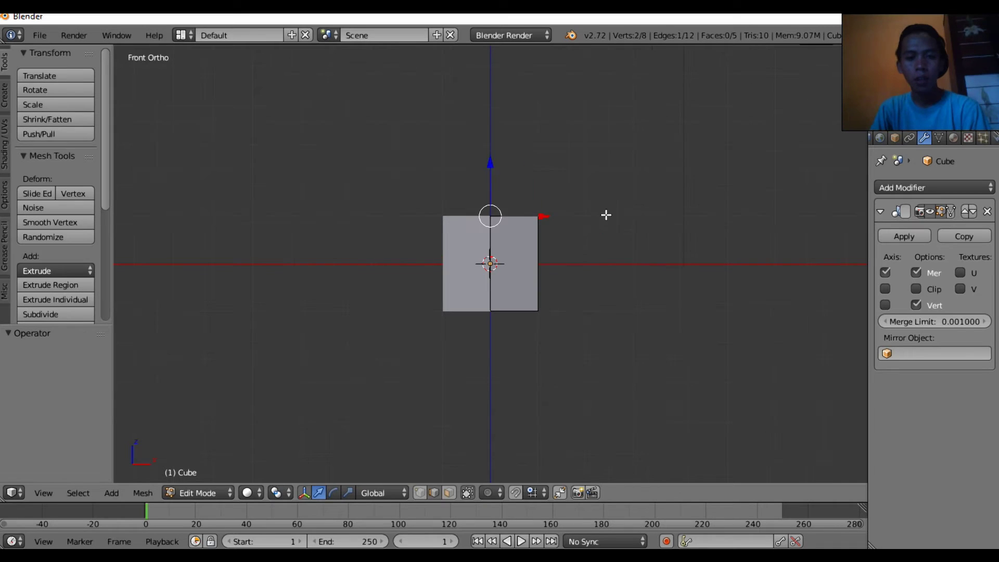
scroll(604, 213, "down", 2)
key("z")
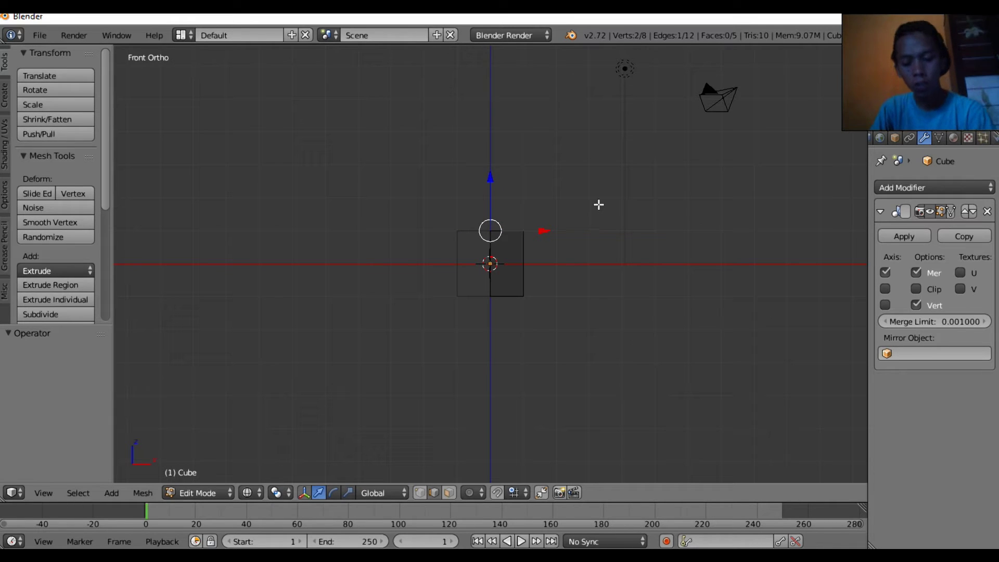
key("b")
mouse_move(620, 151)
left_mouse_down()
mouse_move(501, 276)
mouse_move(328, 241)
left_mouse_up()
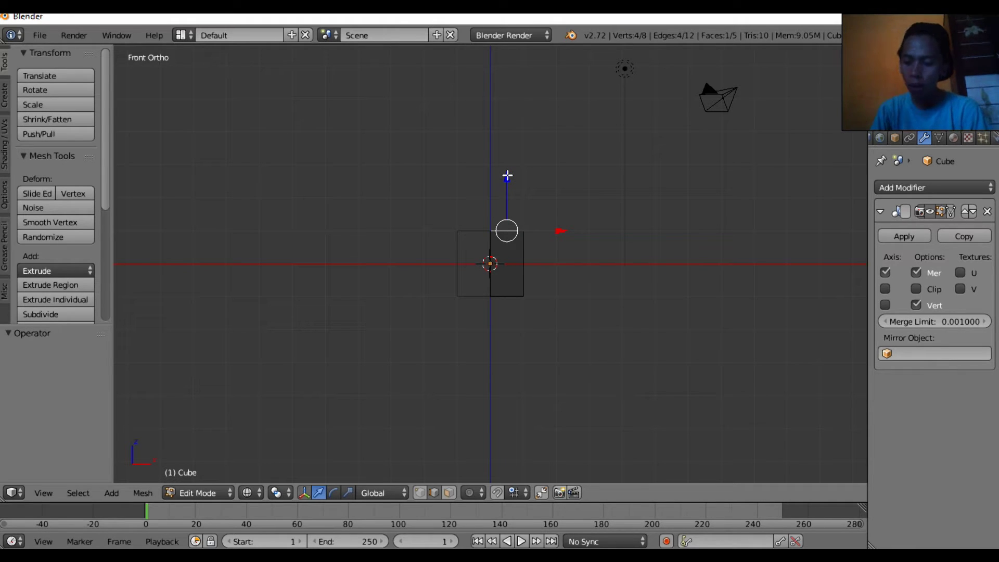
left_click_drag(509, 189, 508, 203)
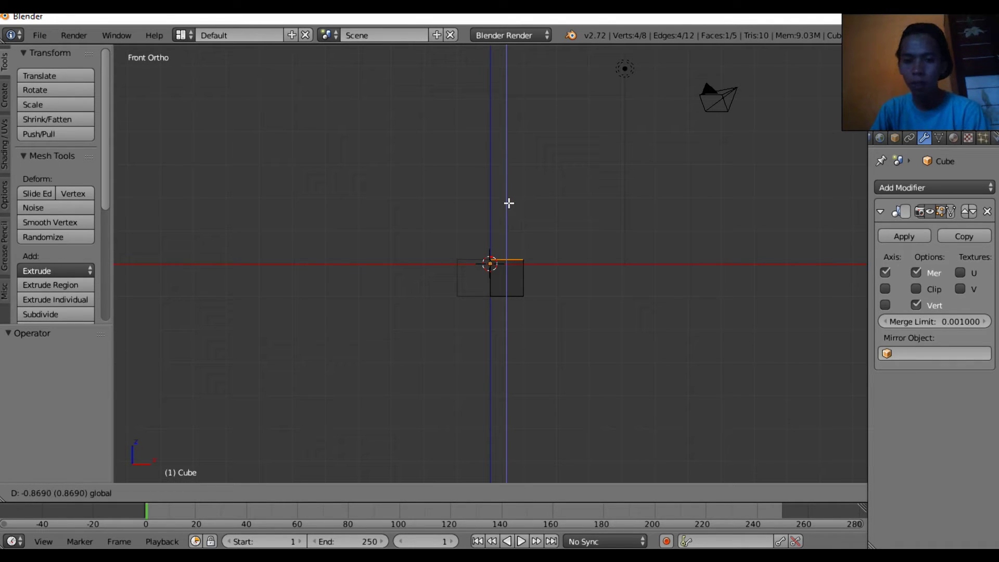
left_click_drag(508, 203, 506, 231)
Step: In Object Mode, raise the whole slab 1.025 units along Z
key("Tab")
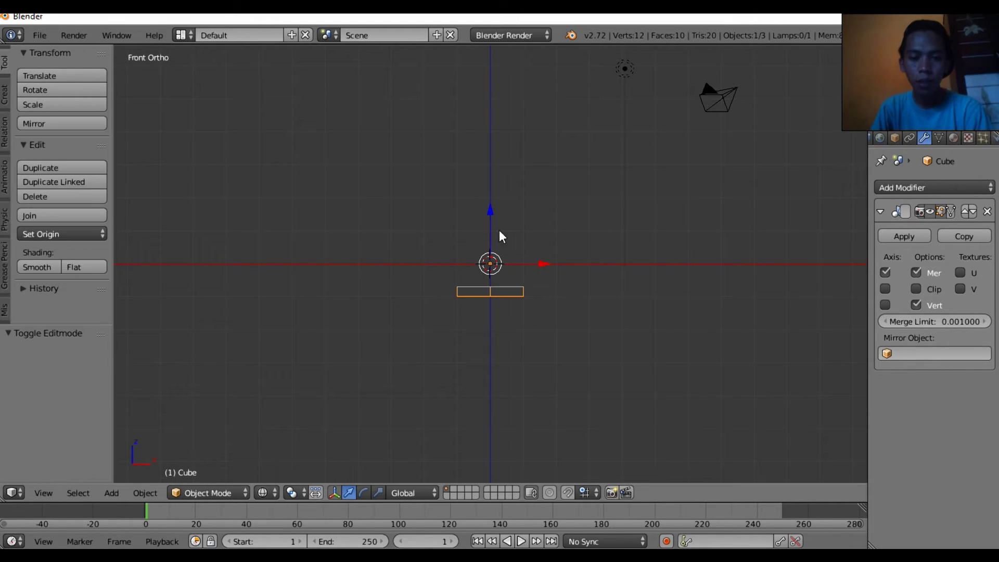
key("g")
left_click(486, 181)
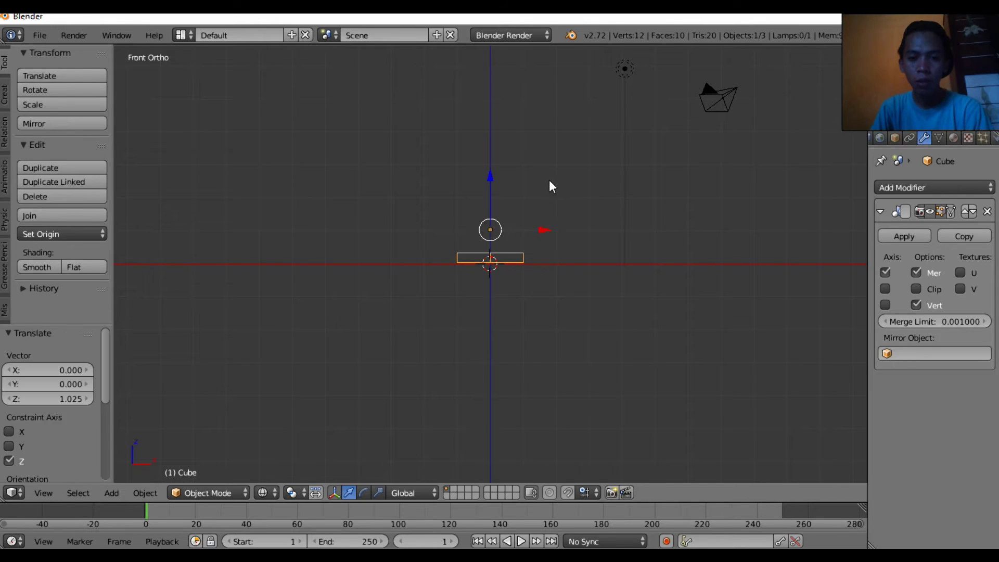
Step: Back in Edit Mode, inspect the slab from several angles and select its right outer edge
key("Tab")
mouse_move(541, 178)
middle_mouse_down()
mouse_move(579, 291)
mouse_move(562, 287)
mouse_move(558, 257)
mouse_move(593, 185)
mouse_move(615, 276)
middle_mouse_up()
key("z")
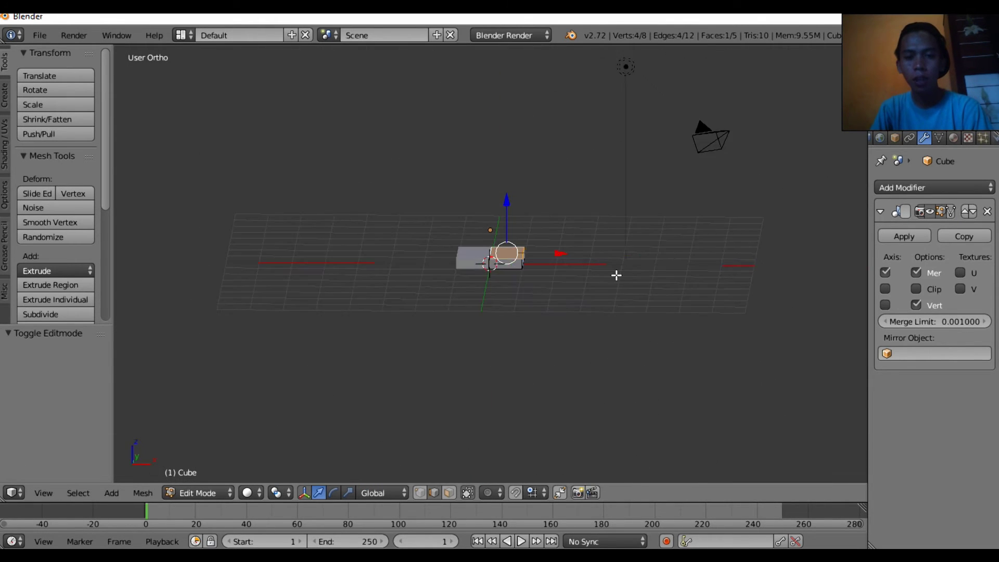
mouse_move(520, 218)
middle_mouse_down()
mouse_move(528, 281)
mouse_move(514, 318)
middle_mouse_up()
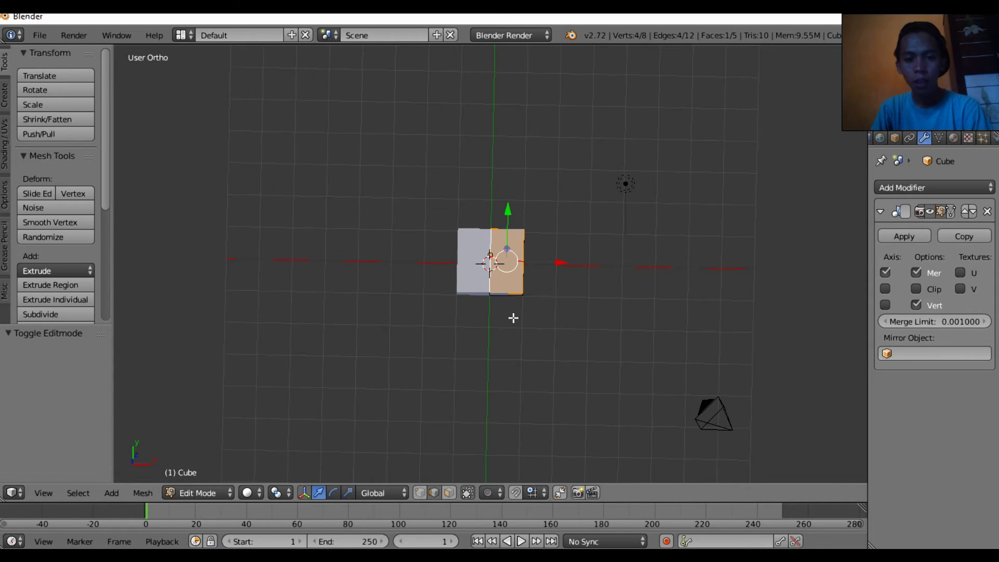
middle_click_drag(512, 276, 505, 264)
key("z")
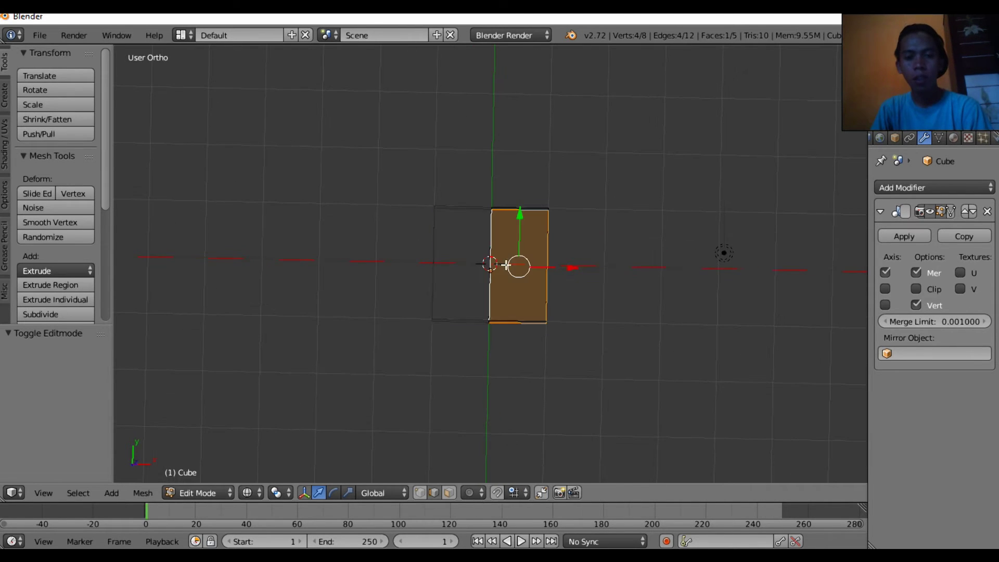
key("KP_1")
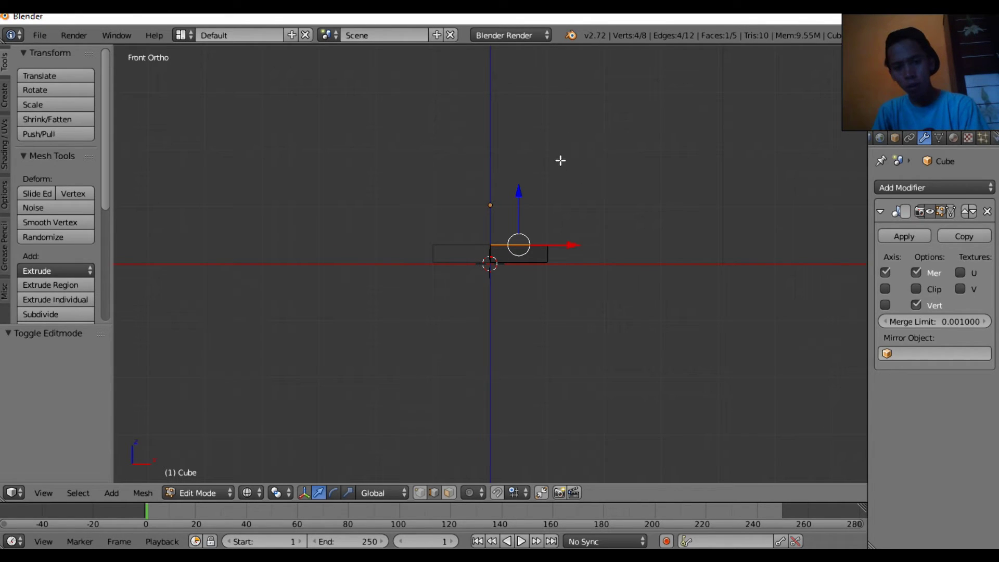
mouse_move(562, 155)
middle_mouse_down()
mouse_move(571, 189)
mouse_move(553, 201)
mouse_move(559, 153)
middle_mouse_up()
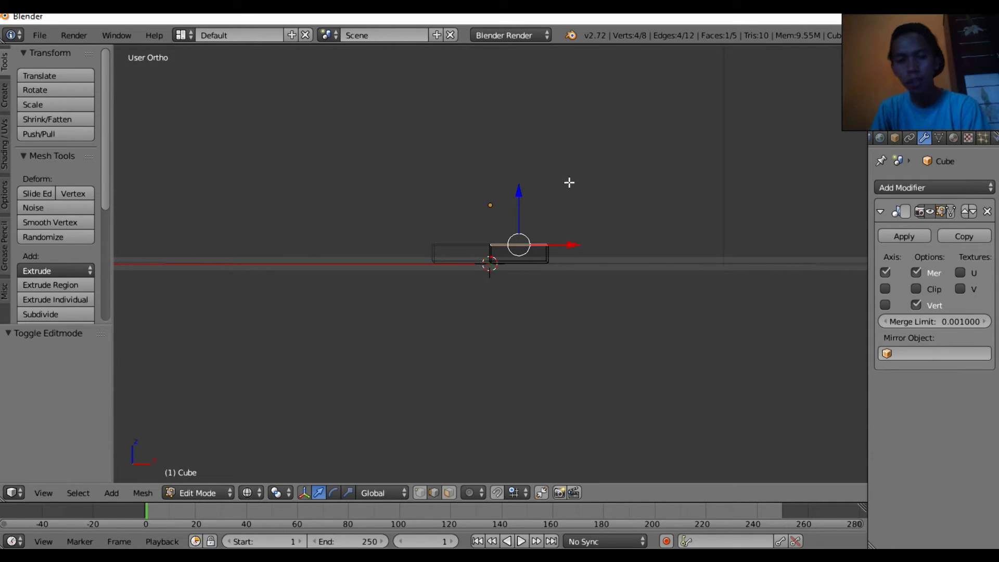
mouse_move(588, 136)
middle_mouse_down()
mouse_move(595, 339)
mouse_move(573, 178)
middle_mouse_up()
key("z")
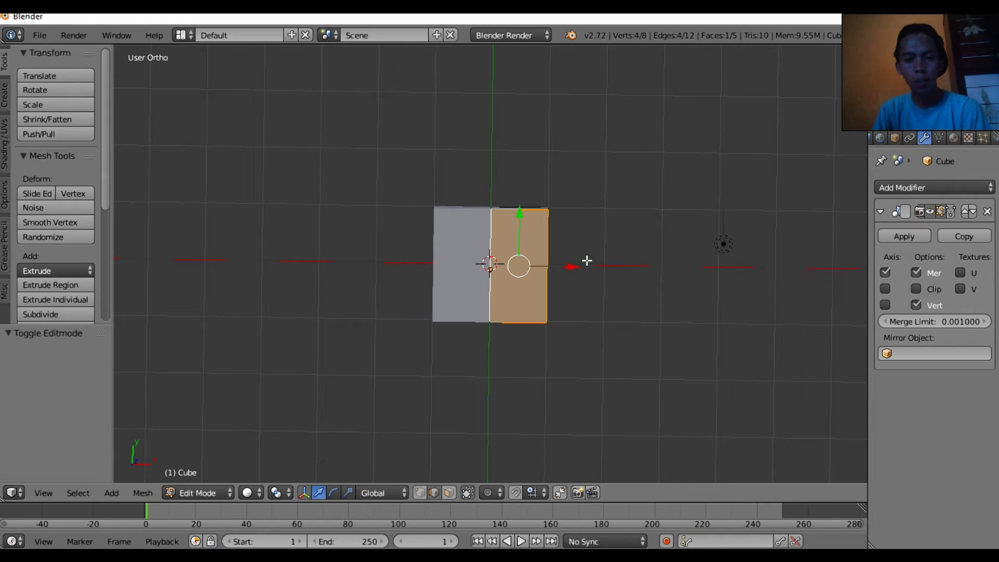
key("z")
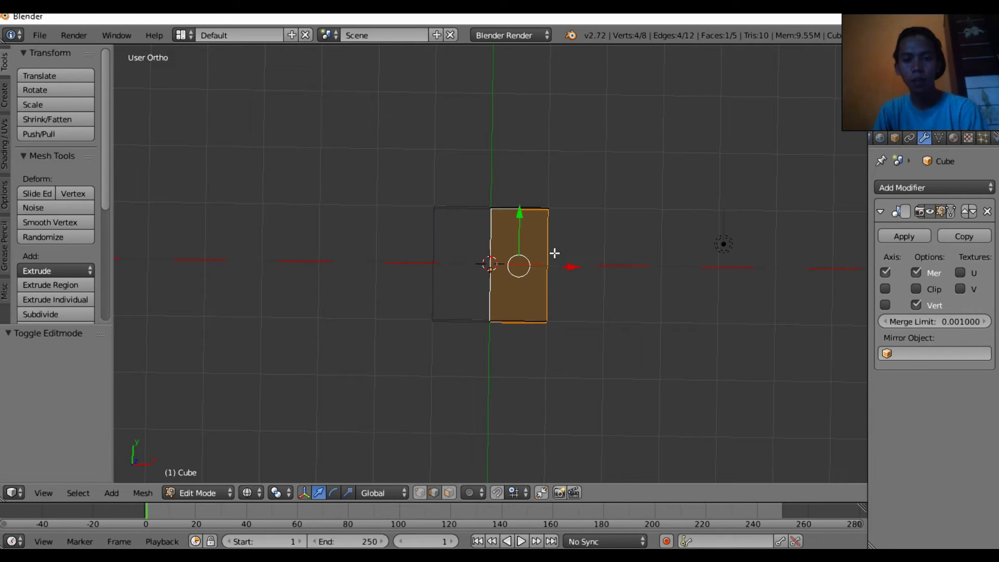
right_click(555, 254)
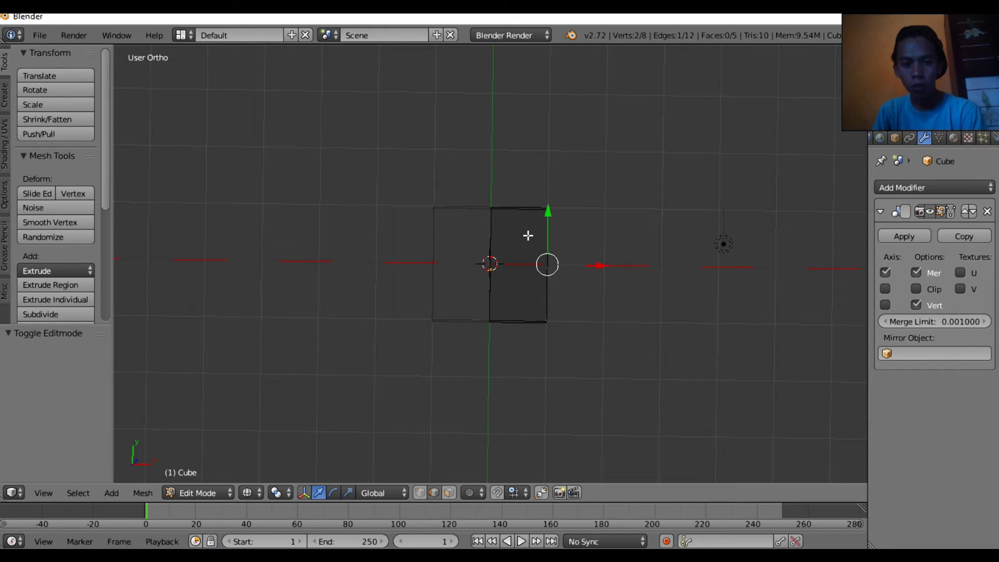
Step: Add two horizontal loop cuts, sliding one near the top edge and one near the bottom
key("ctrl+r")
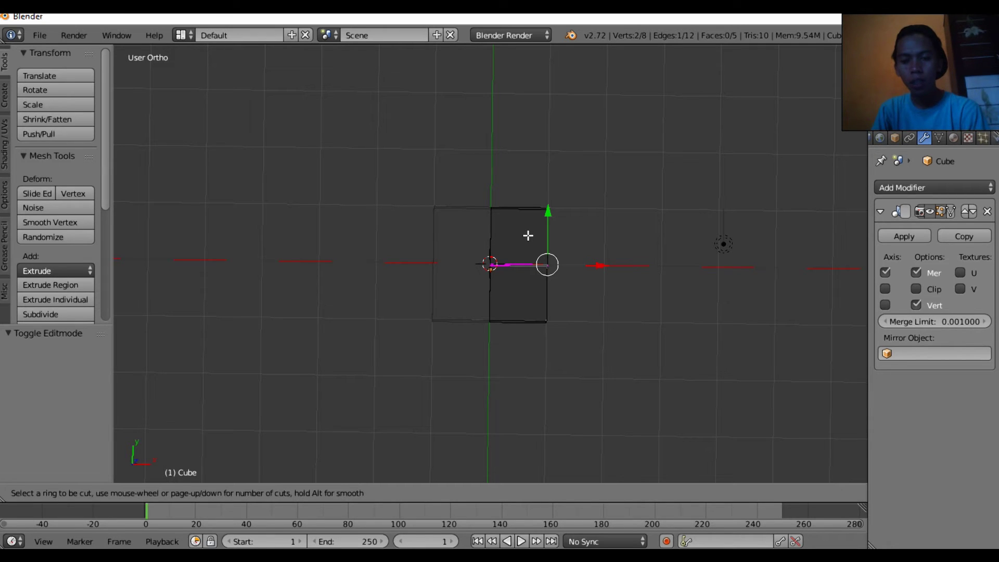
left_click(528, 235)
right_click(529, 235)
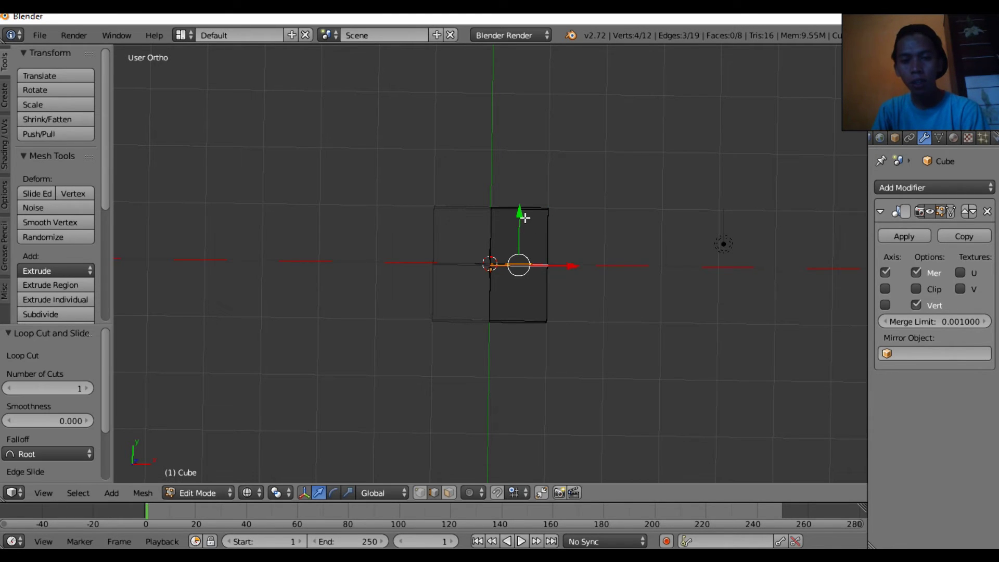
left_click_drag(525, 218, 516, 169)
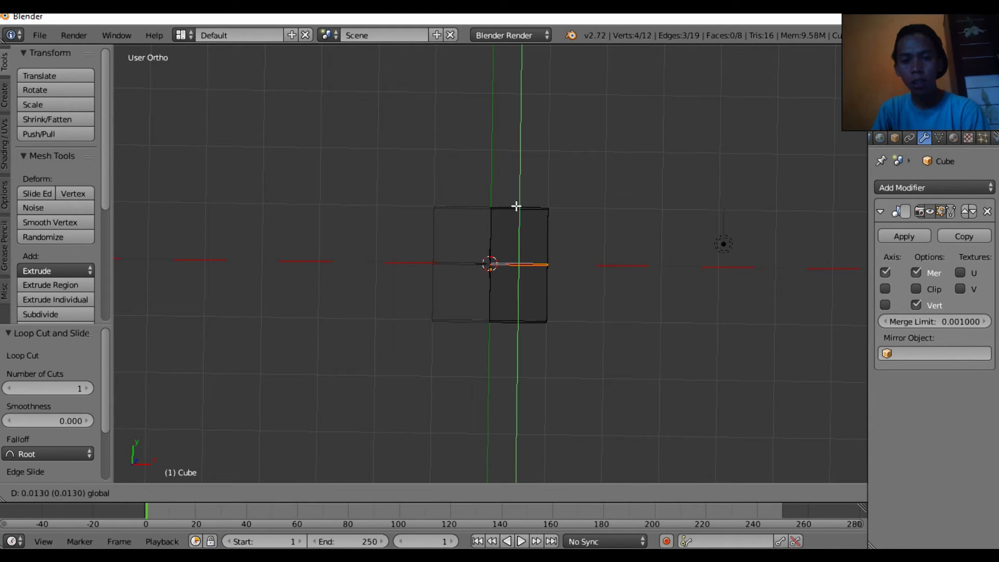
left_click(516, 167)
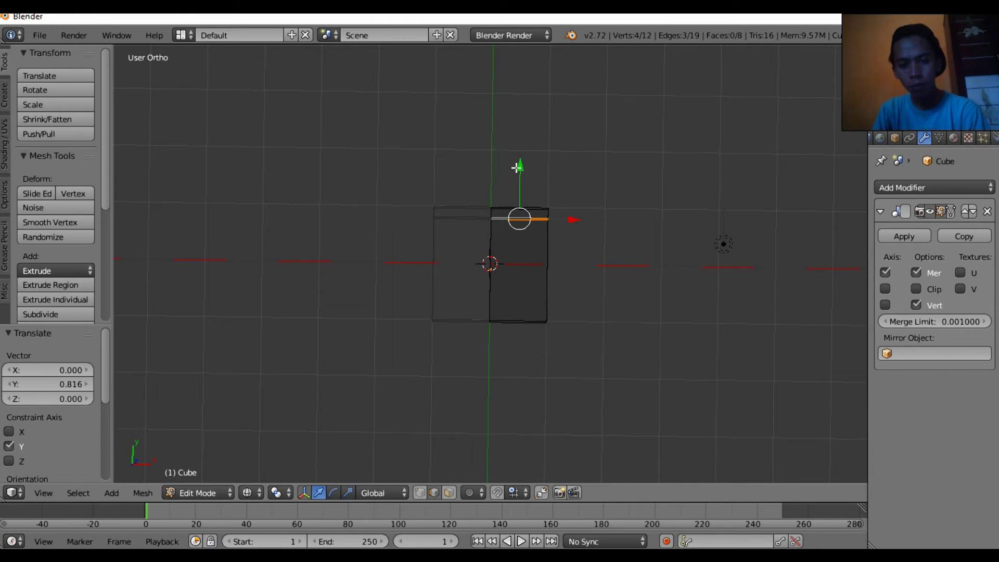
key("ctrl+r")
left_click(520, 260)
right_click(520, 261)
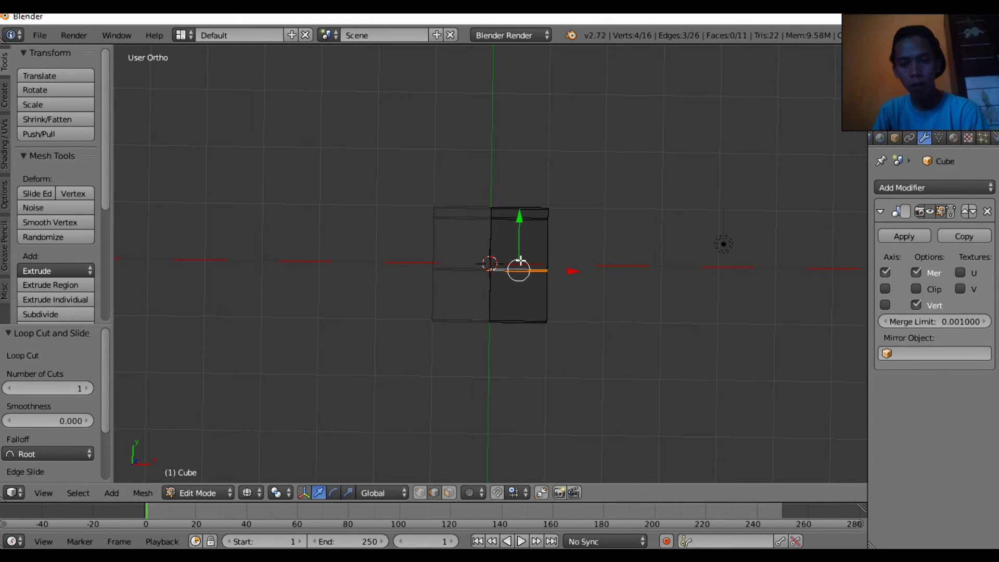
left_click_drag(518, 220, 520, 257)
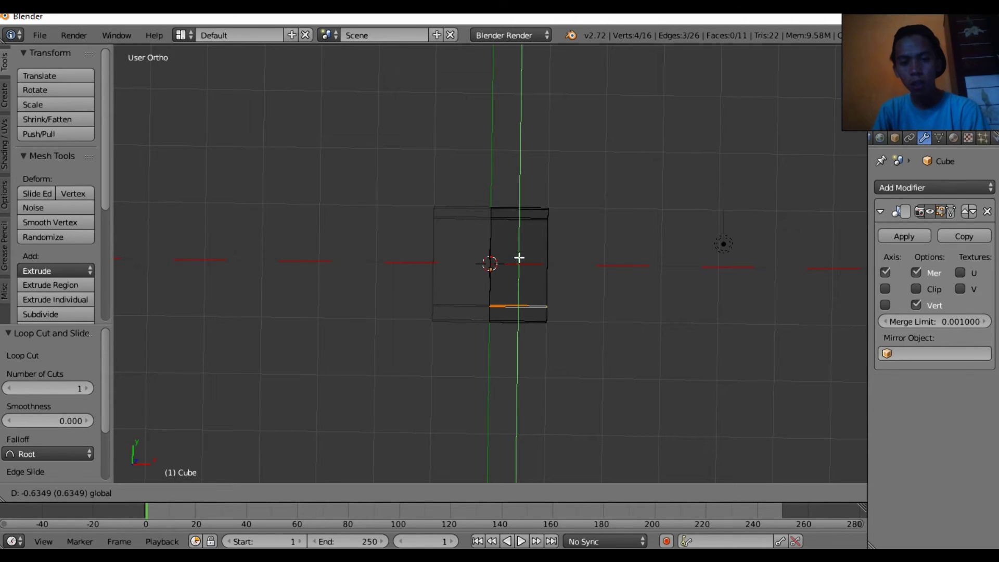
left_click_drag(519, 257, 520, 261)
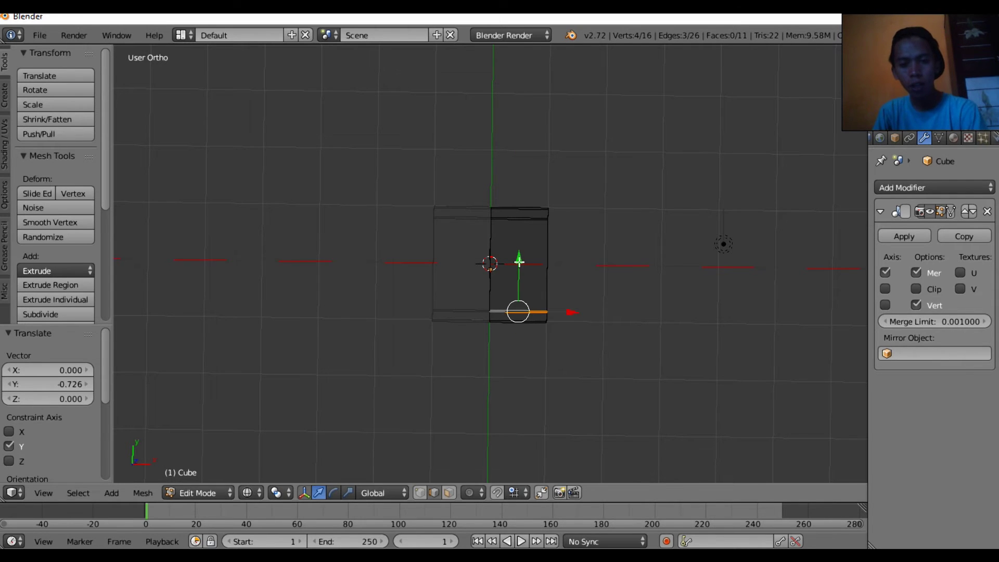
Step: Add a vertical loop cut and move it 0.232 along X toward the outer side
key("ctrl+r")
left_click(519, 223)
right_click(519, 222)
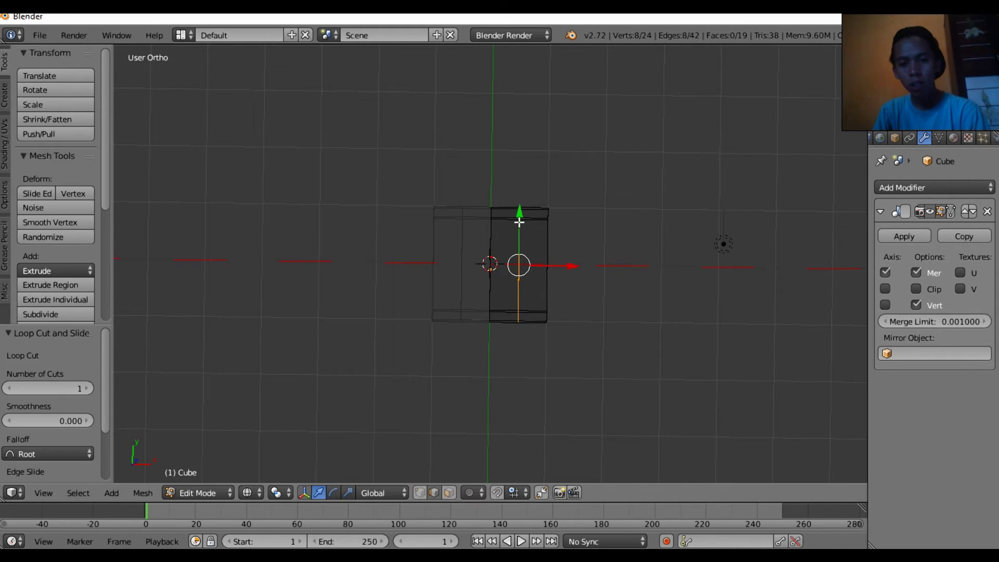
left_click_drag(572, 265, 586, 265)
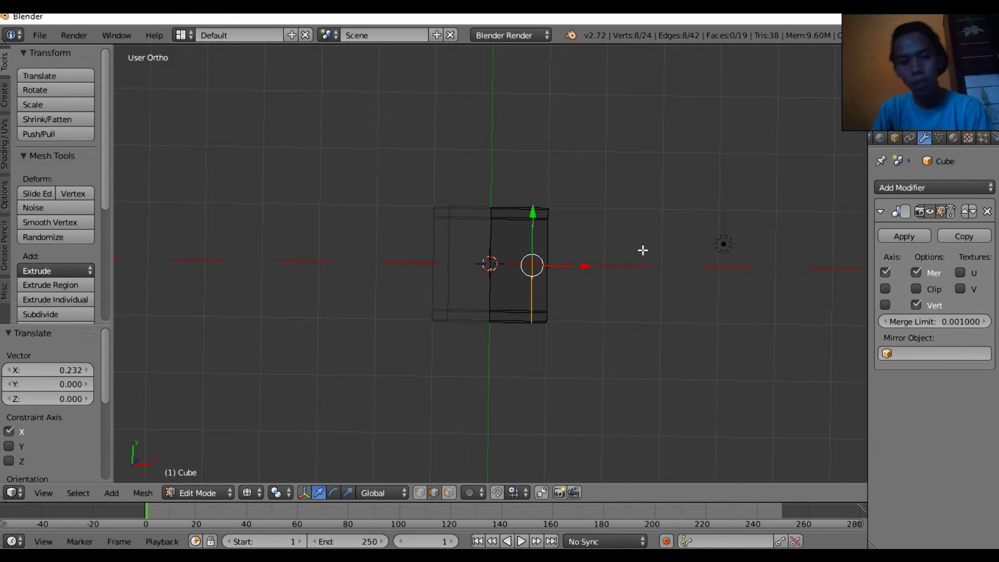
key("KP_1")
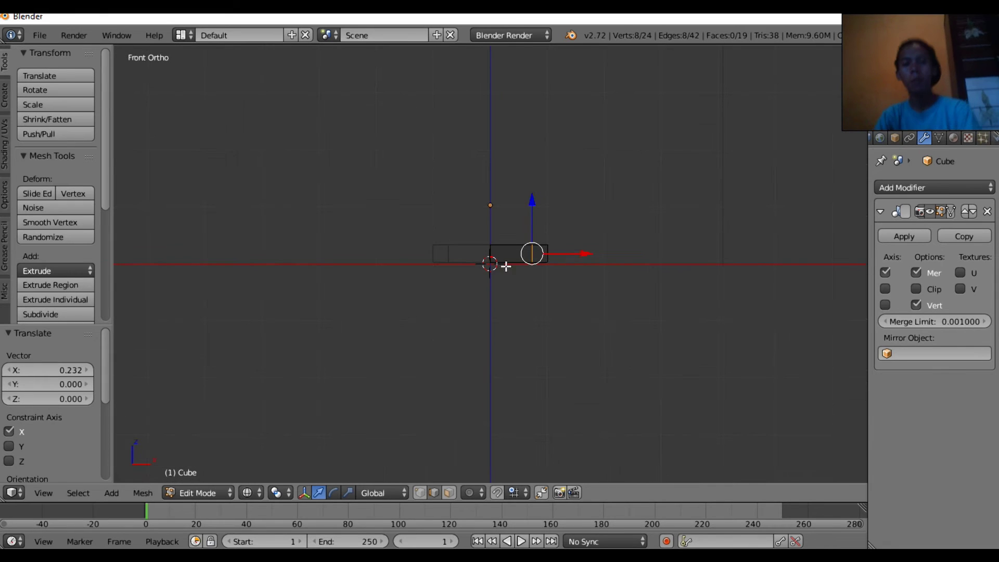
Step: In solid shading and face select mode, select the top-right and bottom-right corner faces
key("z")
middle_click_drag(542, 269, 560, 342)
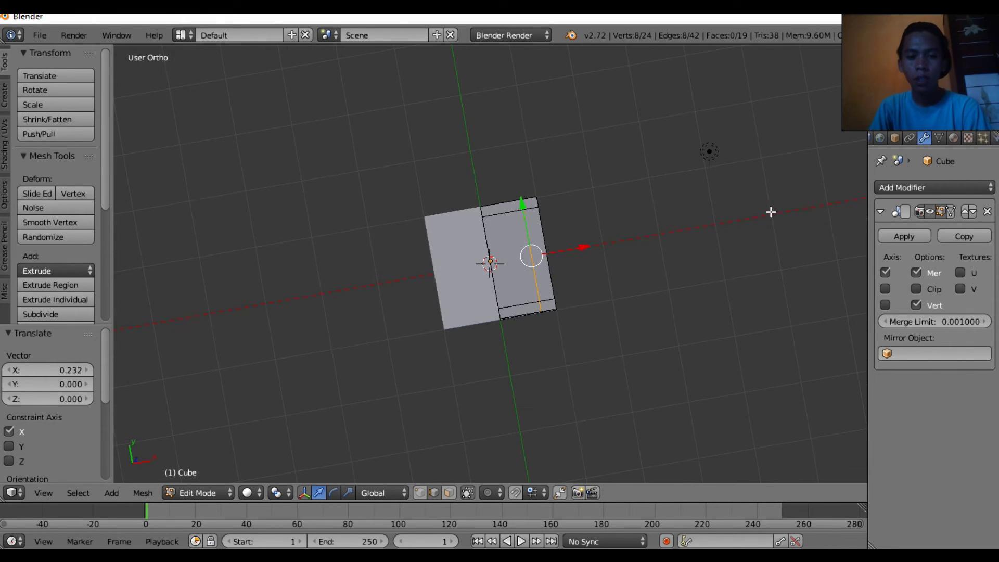
mouse_move(770, 211)
middle_mouse_down()
mouse_move(735, 264)
mouse_move(747, 111)
mouse_move(731, 461)
mouse_move(769, 96)
mouse_move(732, 125)
middle_mouse_up()
mouse_move(604, 281)
middle_mouse_down()
mouse_move(583, 45)
mouse_move(585, 482)
mouse_move(588, 69)
middle_mouse_up()
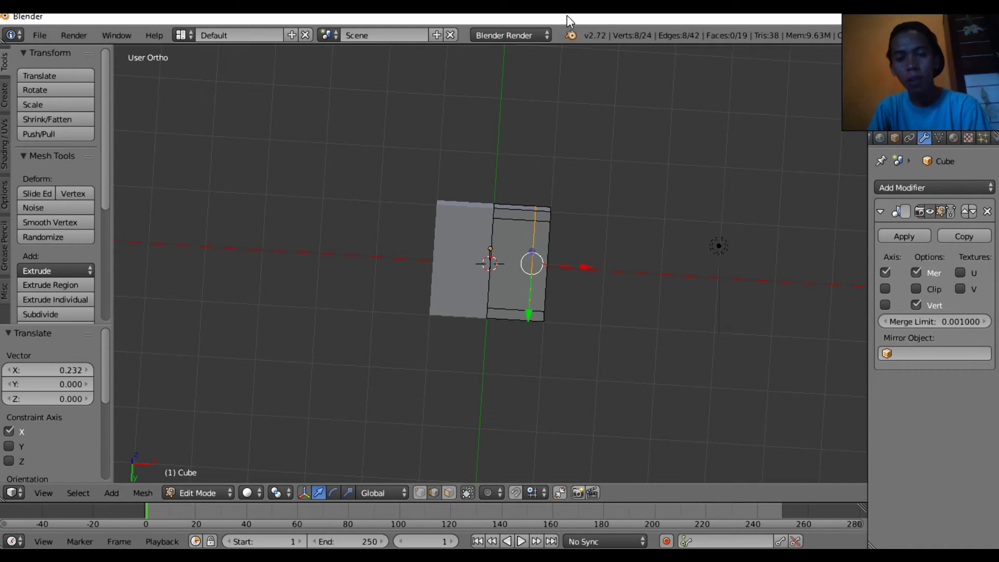
scroll(580, 201, "up", 3)
mouse_move(663, 198)
middle_mouse_down()
mouse_move(625, 99)
mouse_move(629, 148)
middle_mouse_up()
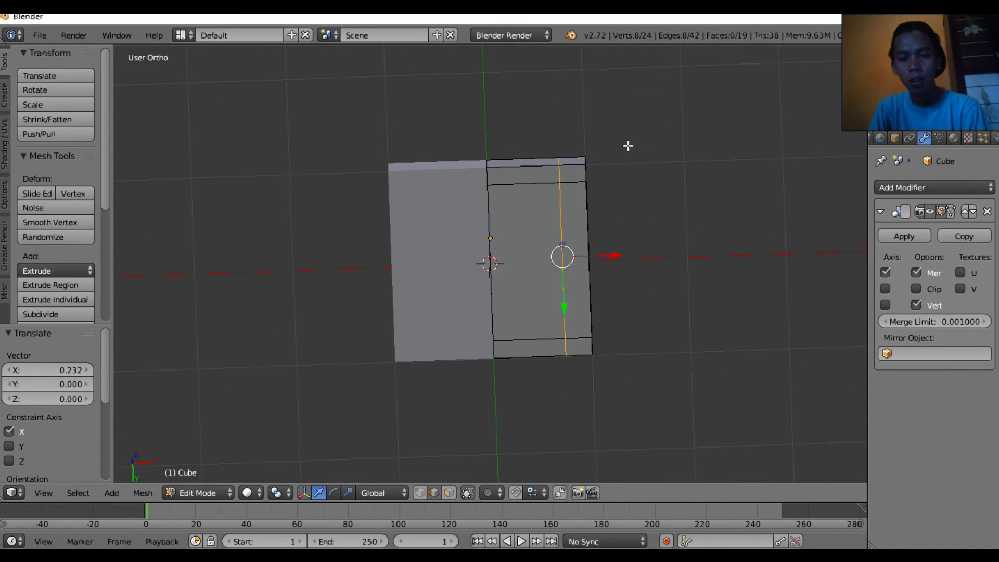
left_click(451, 493)
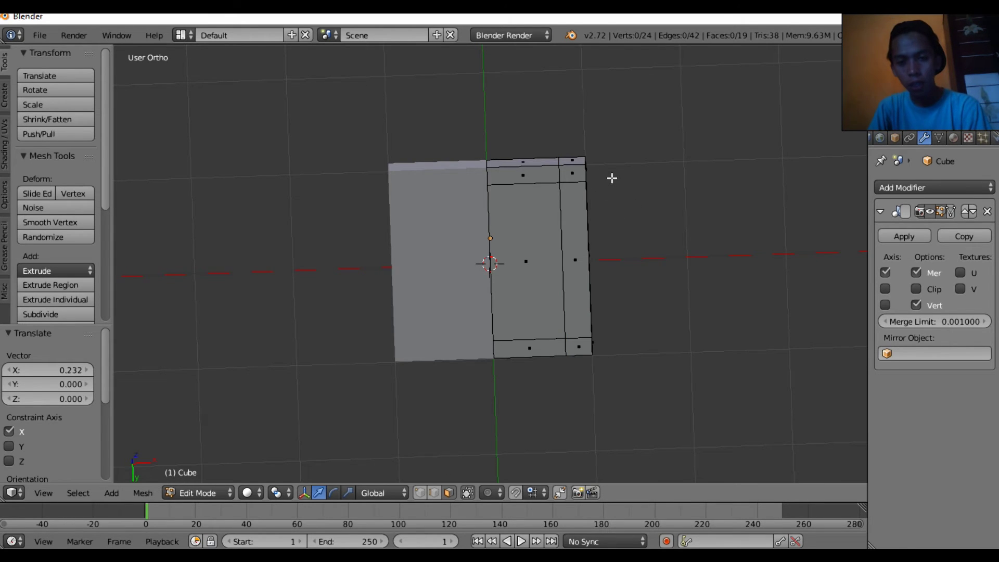
mouse_move(612, 178)
middle_mouse_down()
mouse_move(616, 156)
mouse_move(571, 194)
middle_mouse_up()
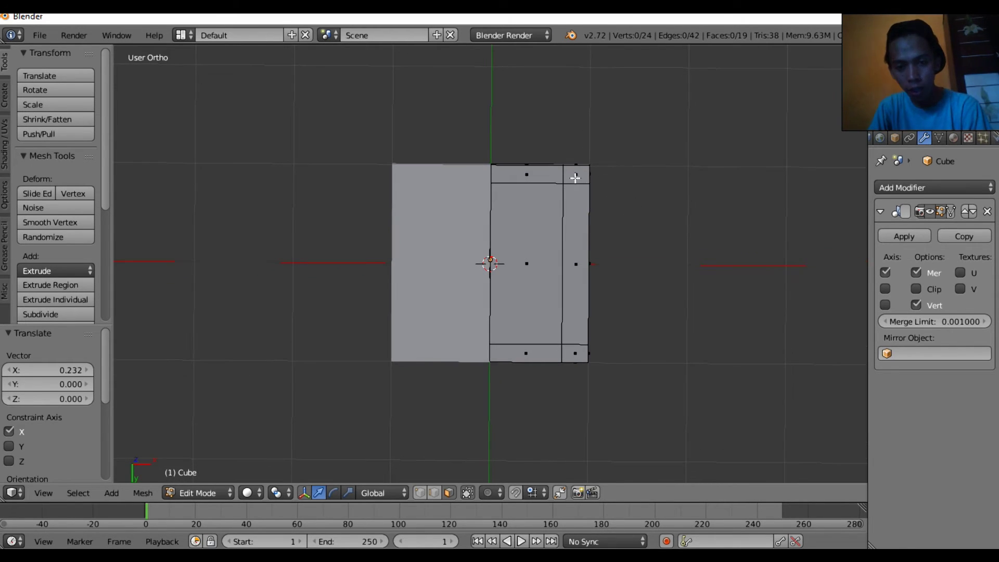
right_click(575, 174)
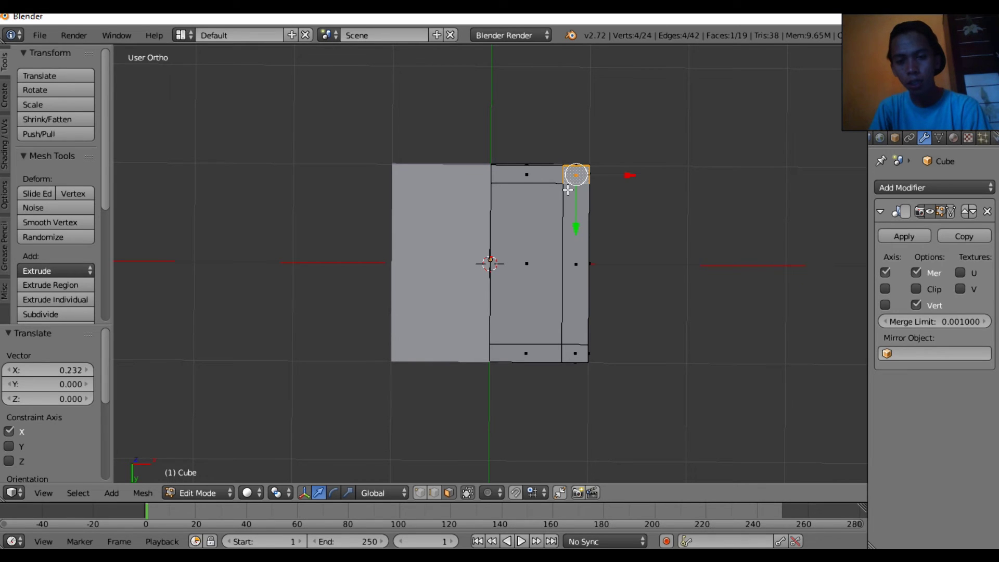
right_click(574, 355, "shift")
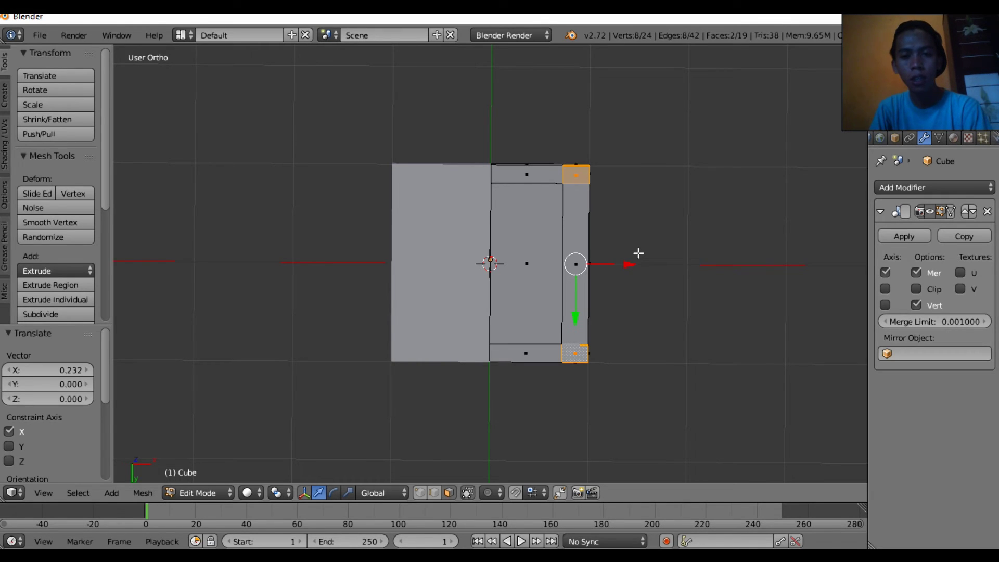
key("KP_1")
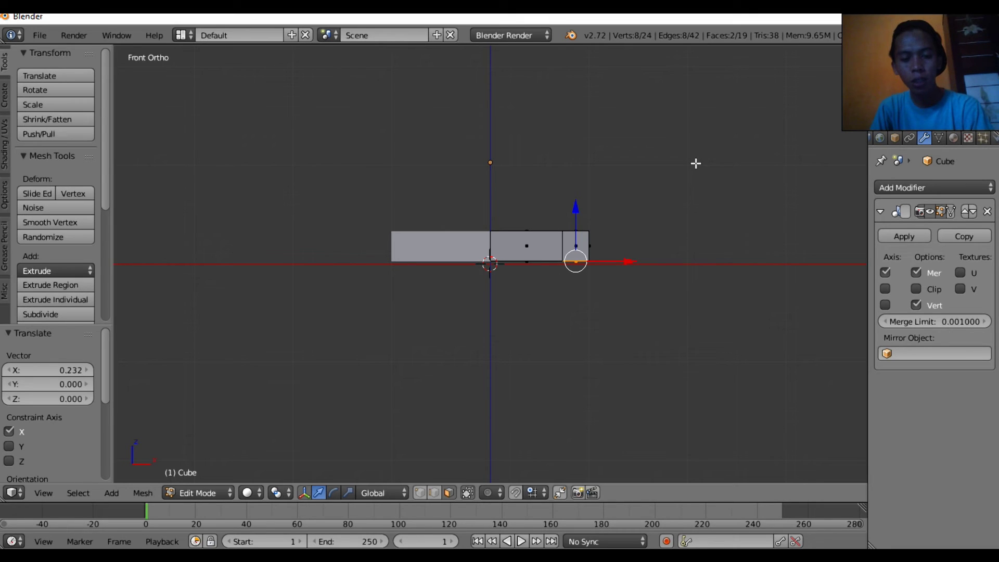
Step: Extrude the two corner faces downward into legs
key("e")
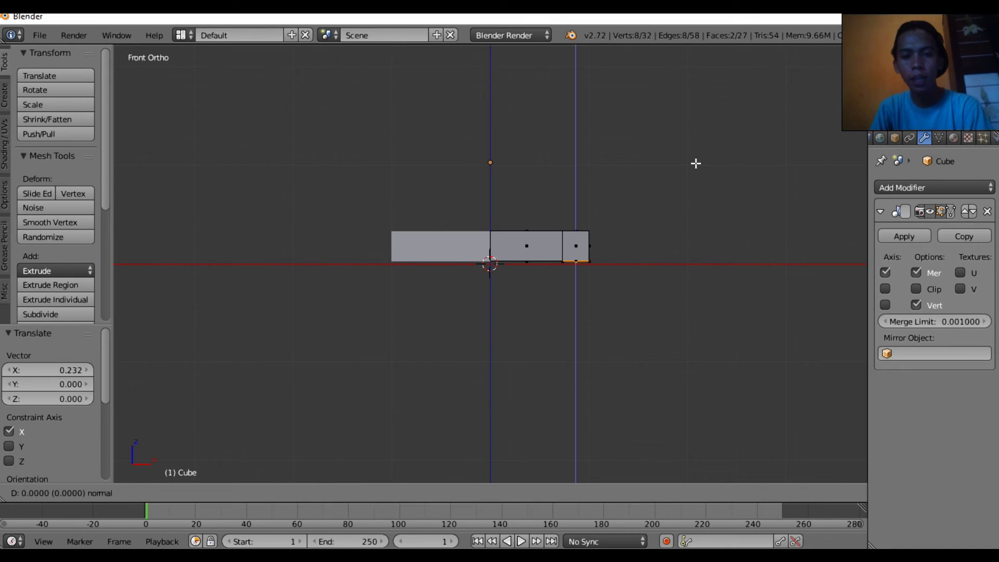
left_click(696, 163)
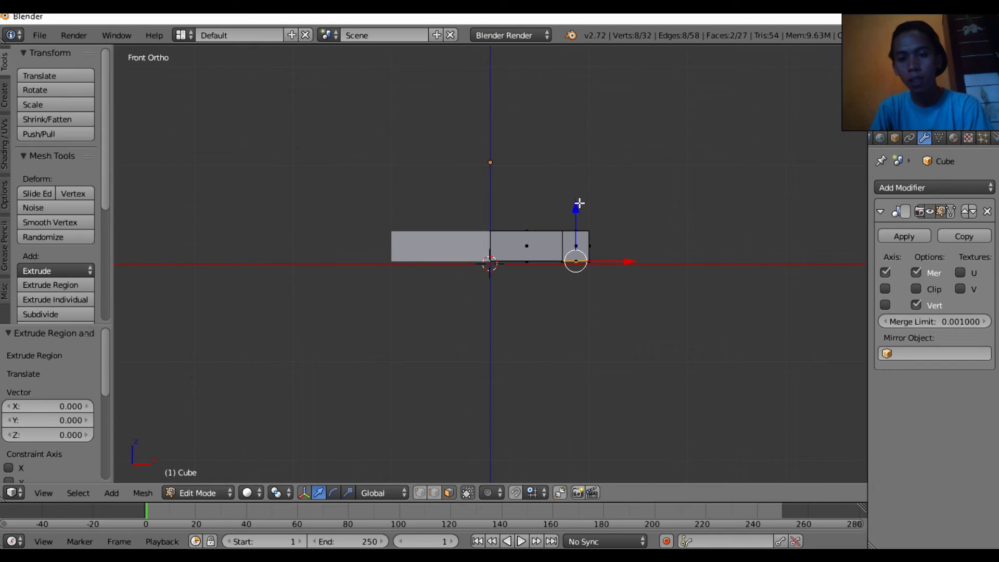
left_click_drag(579, 203, 585, 317)
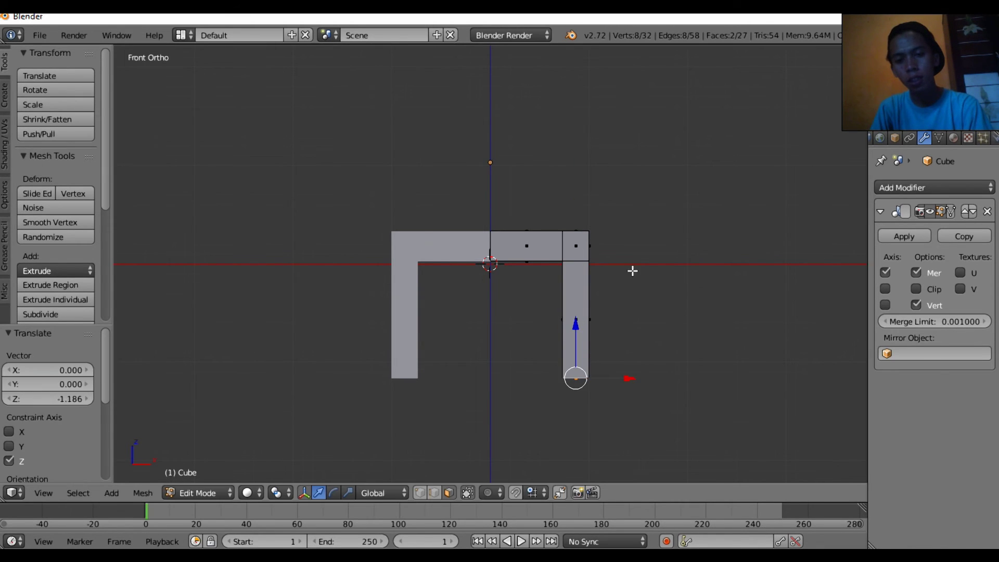
mouse_move(632, 270)
middle_mouse_down()
mouse_move(417, 272)
mouse_move(610, 305)
mouse_move(774, 274)
mouse_move(661, 339)
mouse_move(596, 234)
mouse_move(658, 260)
mouse_move(636, 296)
mouse_move(540, 292)
mouse_move(641, 306)
mouse_move(557, 337)
middle_mouse_up()
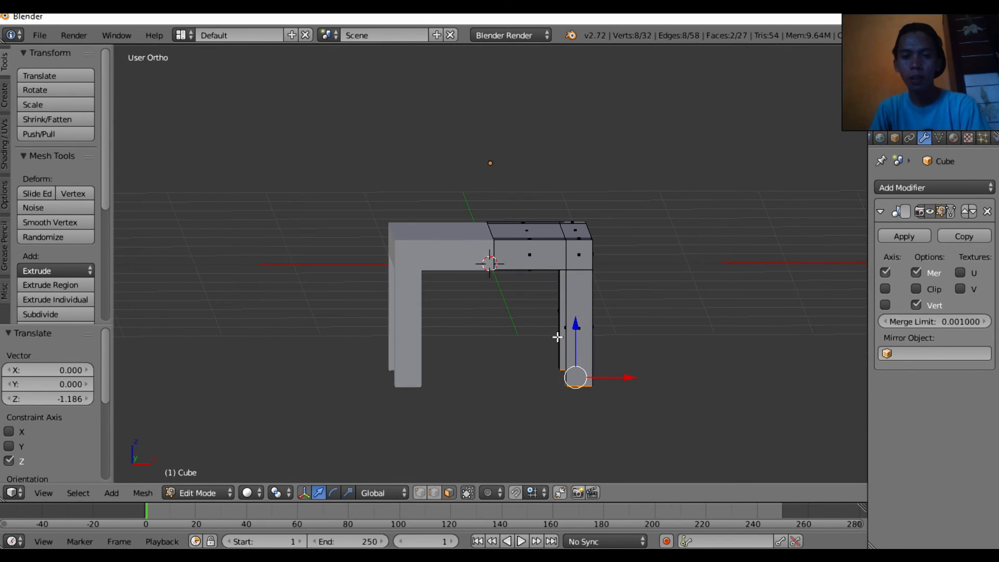
Step: Nudge the leg ends down along Z twice to adjust their length
key("g")
key("z")
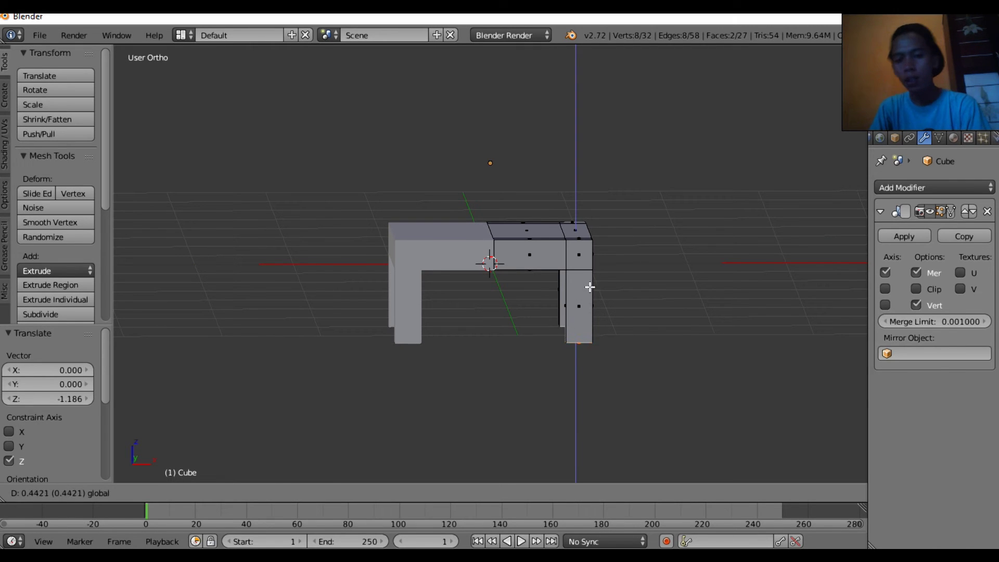
left_click(594, 308)
mouse_move(594, 308)
middle_mouse_down()
mouse_move(654, 289)
mouse_move(629, 252)
mouse_move(666, 311)
middle_mouse_up()
key("g")
key("z")
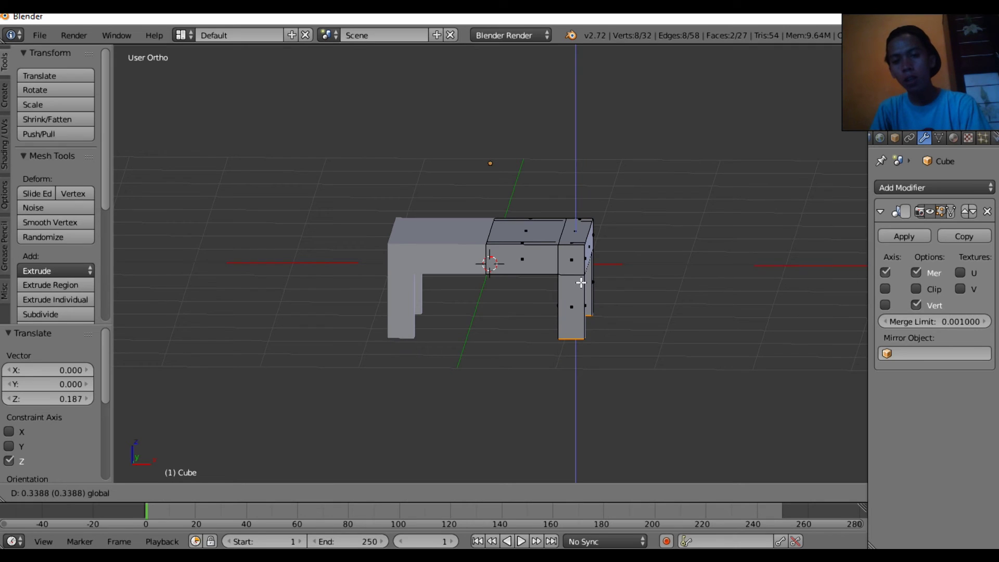
left_click(583, 322)
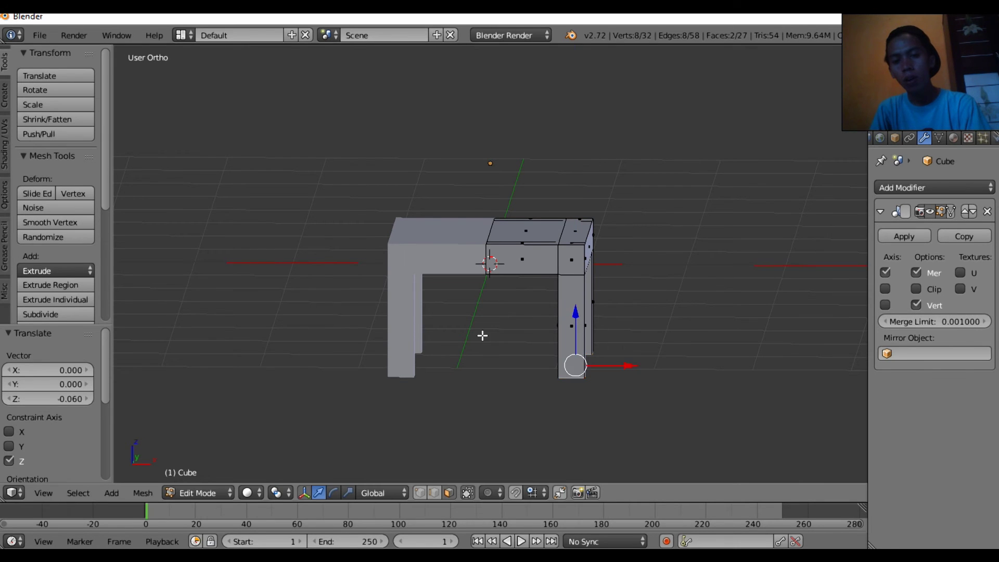
mouse_move(482, 335)
middle_mouse_down()
mouse_move(521, 312)
mouse_move(626, 319)
mouse_move(444, 326)
mouse_move(476, 318)
mouse_move(484, 350)
mouse_move(470, 374)
mouse_move(469, 293)
mouse_move(463, 346)
mouse_move(453, 268)
mouse_move(576, 311)
middle_mouse_up()
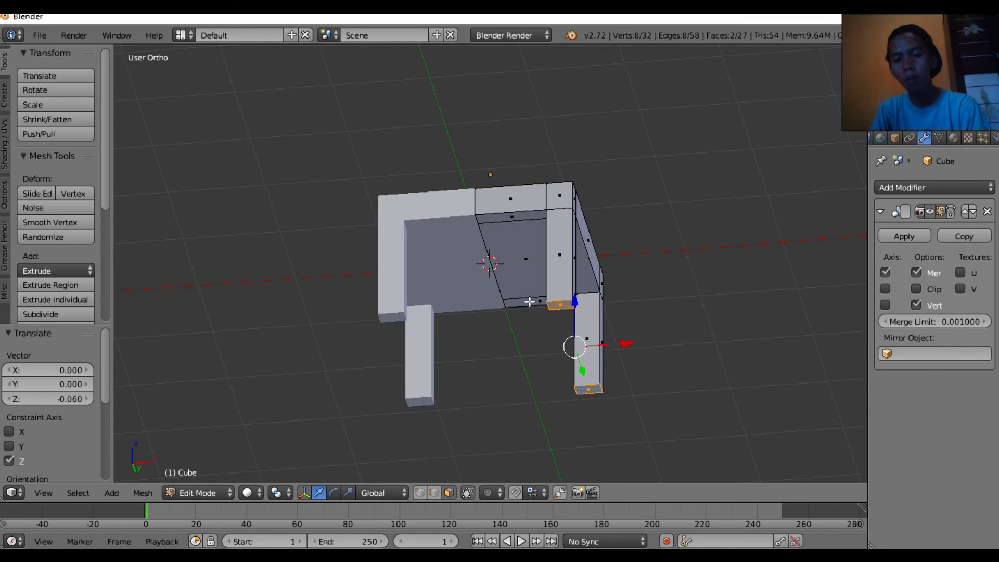
Step: Lower the right leg's bottom slightly and select the top-right corner vertex
mouse_move(540, 209)
middle_mouse_down()
mouse_move(558, 298)
mouse_move(538, 236)
mouse_move(363, 288)
middle_mouse_up()
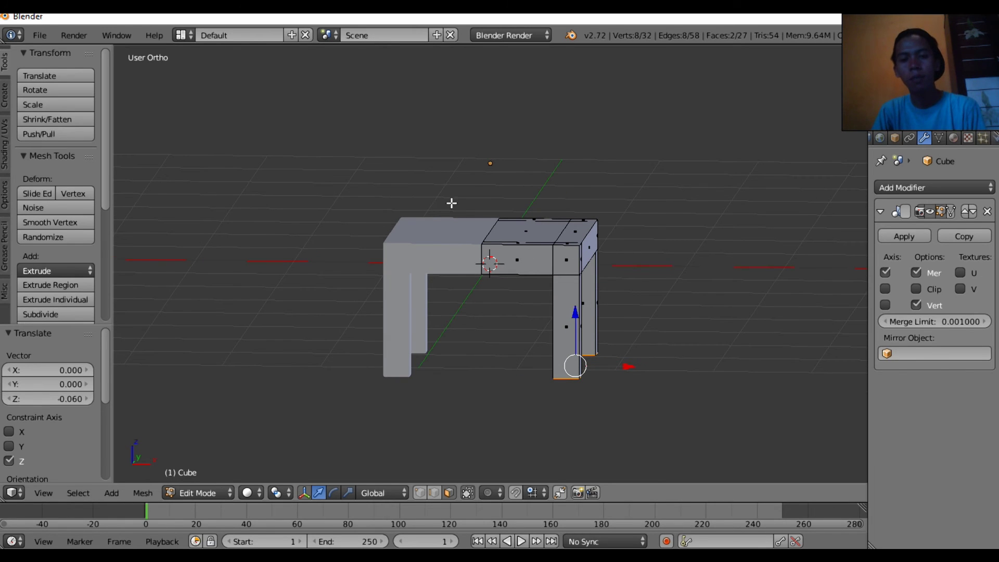
mouse_move(604, 259)
middle_mouse_down()
mouse_move(629, 286)
mouse_move(612, 268)
middle_mouse_up()
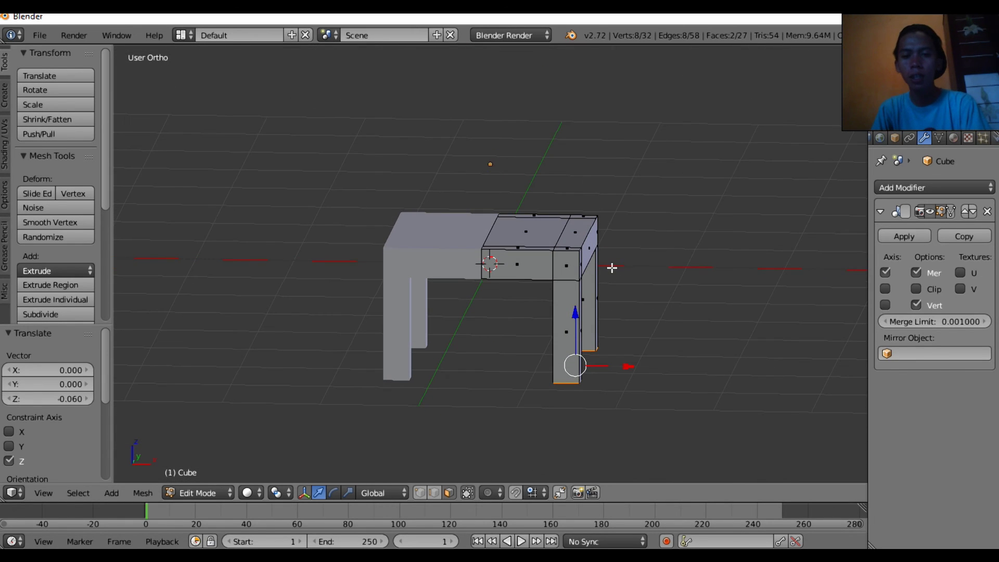
left_click_drag(575, 313, 585, 302)
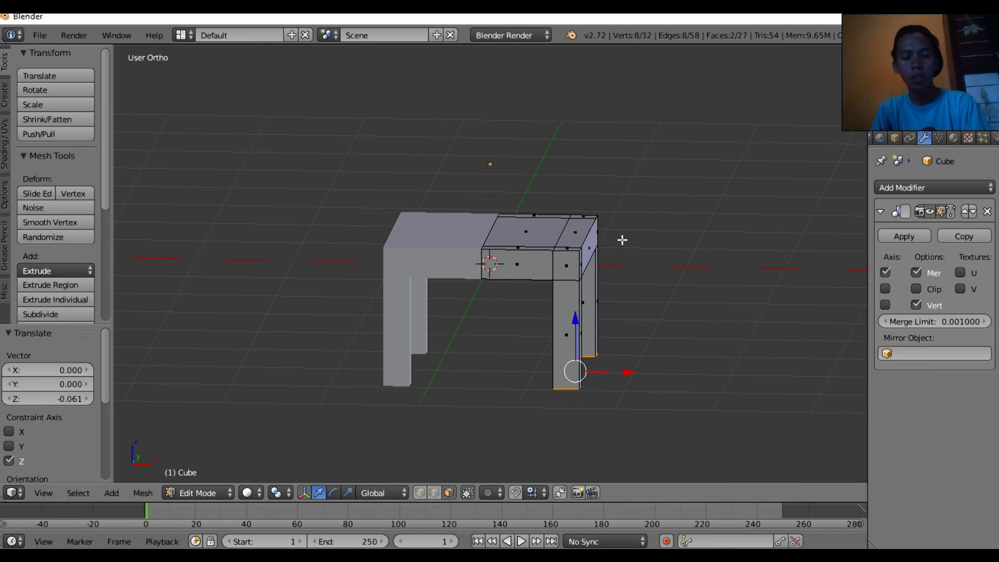
mouse_move(623, 240)
middle_mouse_down()
mouse_move(598, 206)
mouse_move(588, 291)
mouse_move(598, 312)
mouse_move(556, 171)
middle_mouse_up()
right_click(581, 183)
mouse_move(626, 264)
middle_mouse_down()
mouse_move(595, 187)
mouse_move(622, 145)
mouse_move(647, 130)
mouse_move(609, 118)
middle_mouse_up()
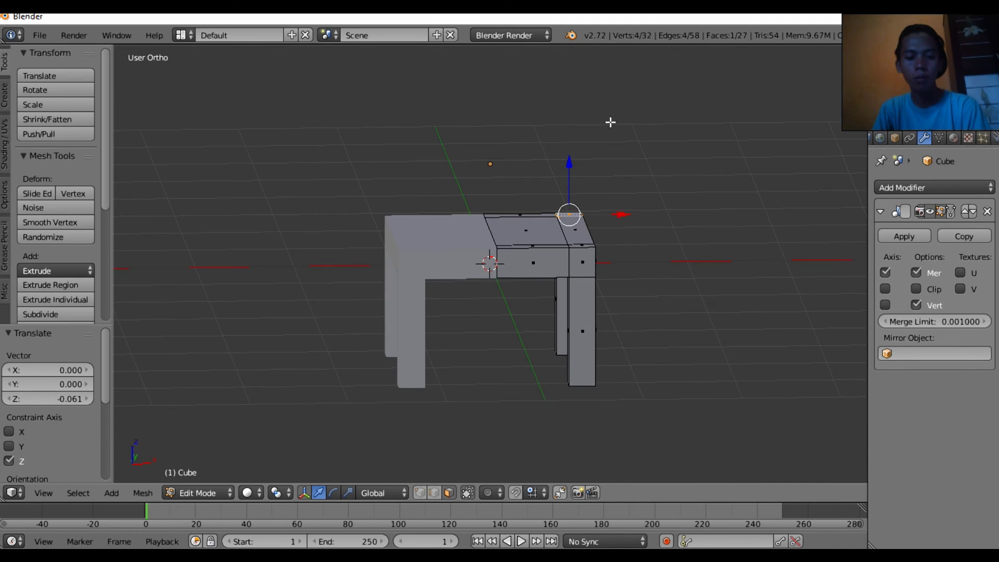
Step: Extrude the post's top three times upward to form a tall backrest post
key("KP_1")
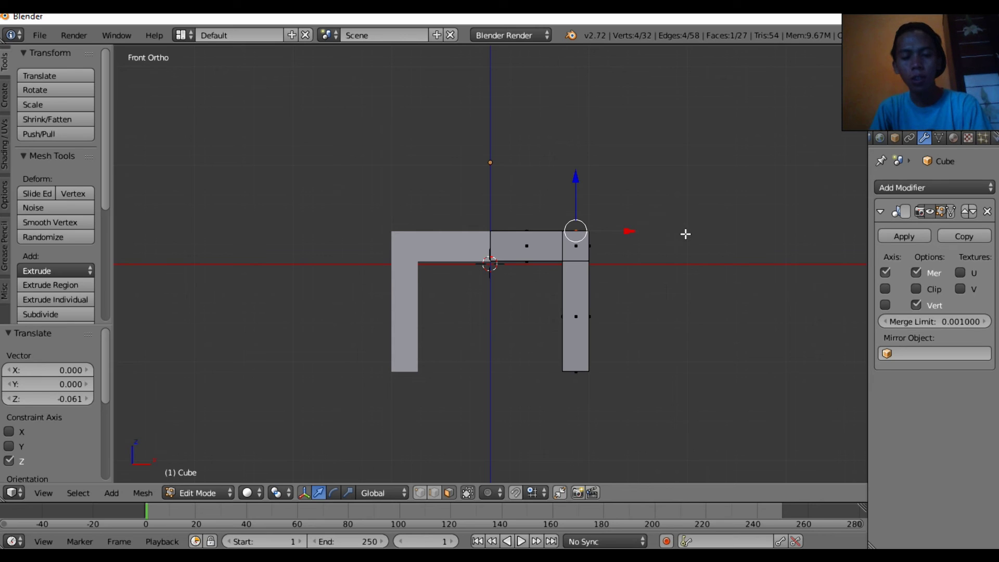
key("e")
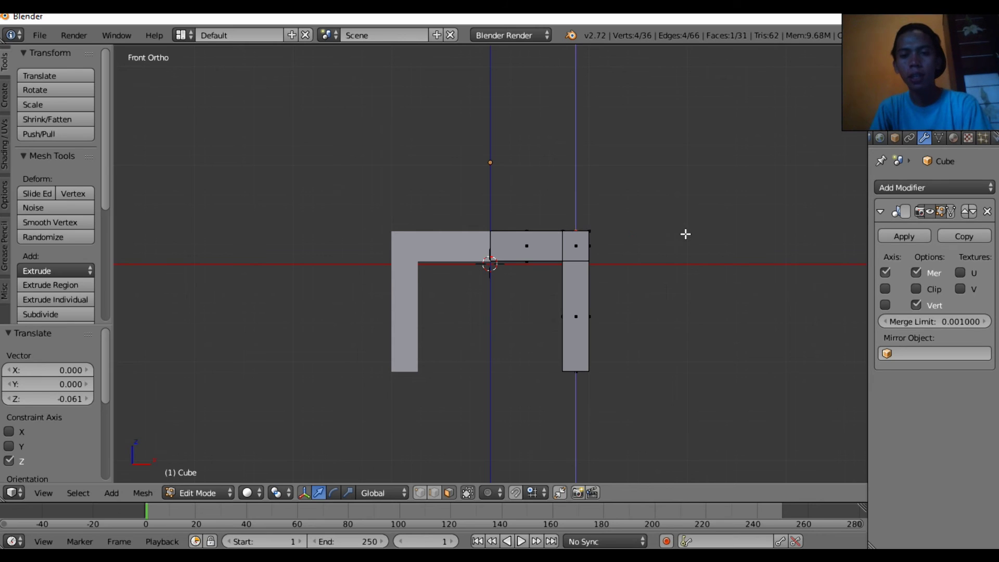
left_click(682, 163)
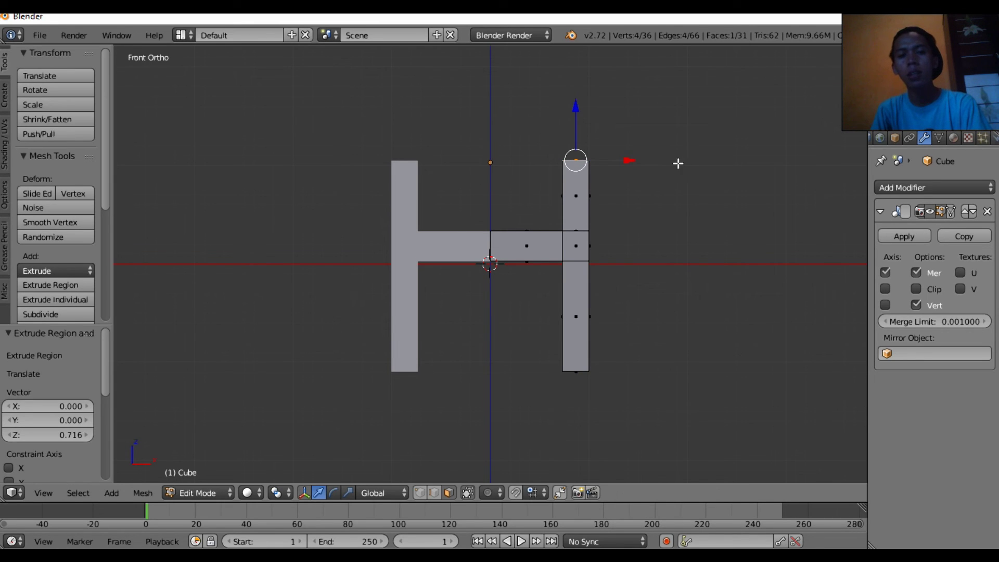
key("e")
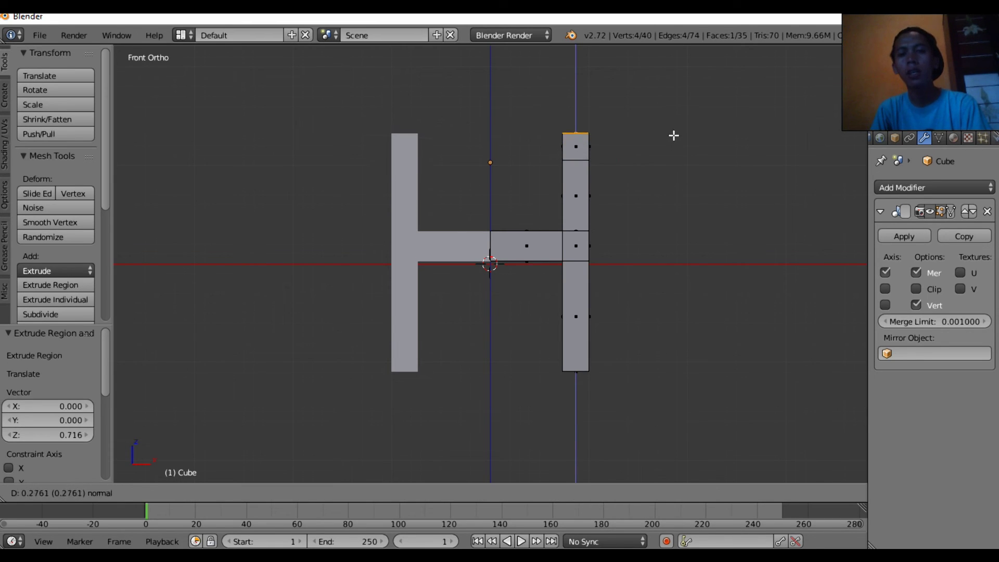
left_click(672, 117)
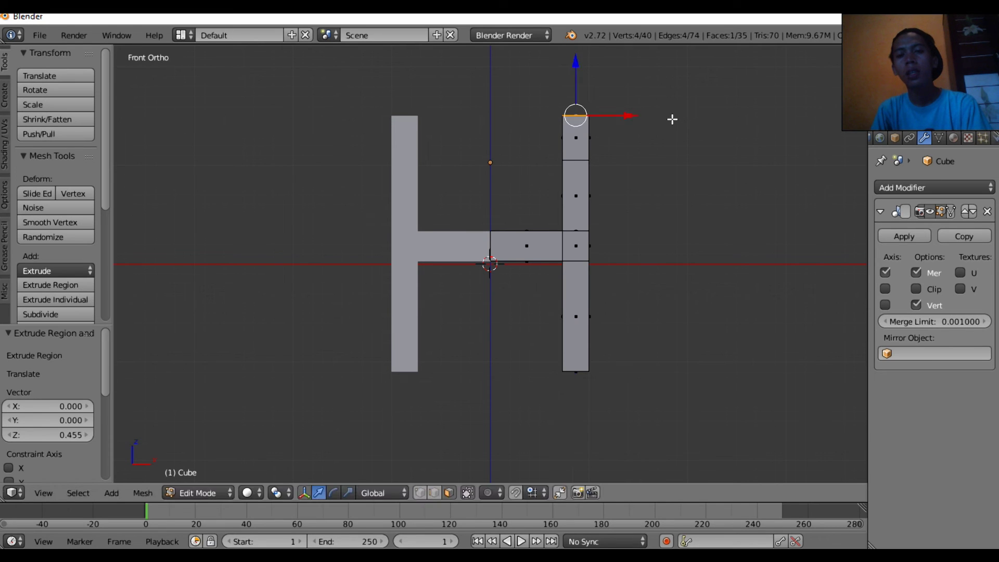
key("e")
left_click(671, 104)
Step: Extrude the backrest face sideways into a horizontal slat and return to Object Mode
mouse_move(609, 196)
middle_mouse_down()
mouse_move(649, 241)
mouse_move(719, 209)
middle_mouse_up()
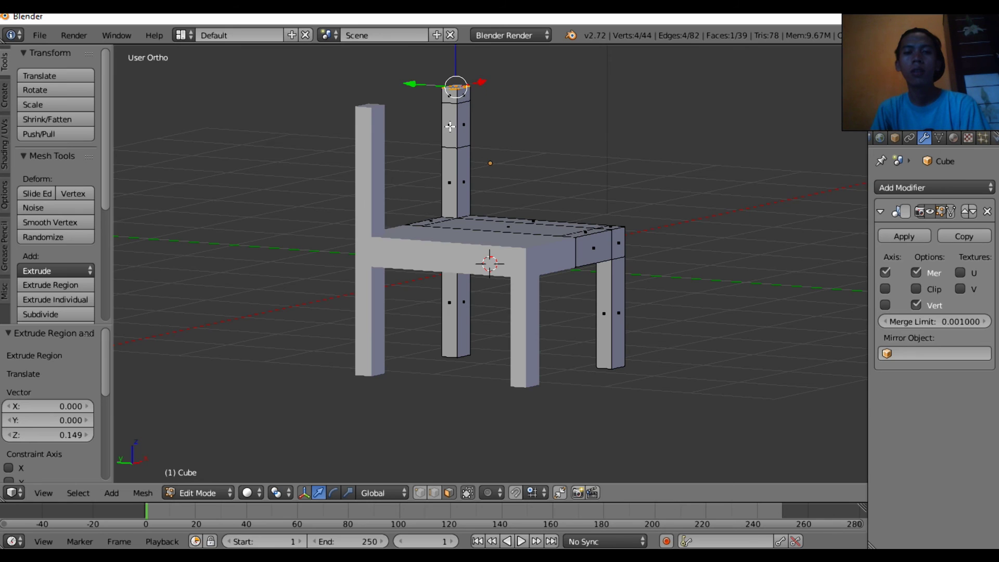
mouse_move(627, 161)
middle_mouse_down()
mouse_move(535, 151)
mouse_move(650, 176)
middle_mouse_up()
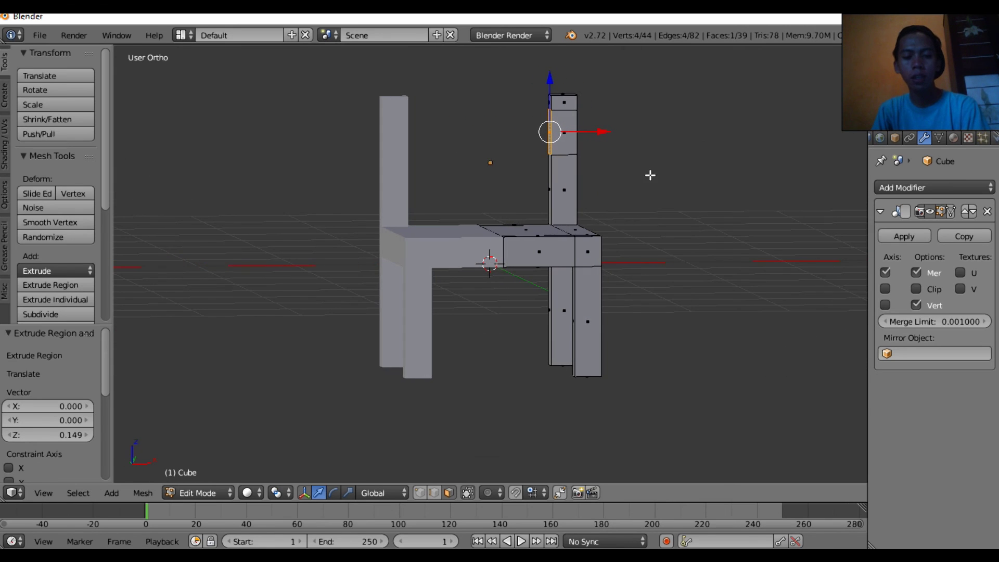
key("e")
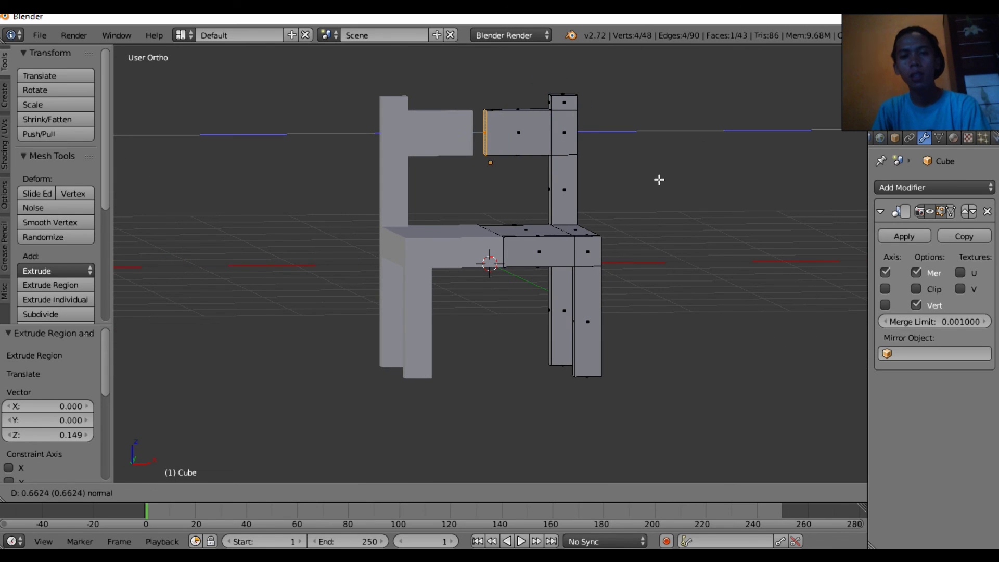
left_click(657, 180)
key("KP_4")
key("KP_4")
key("KP_4")
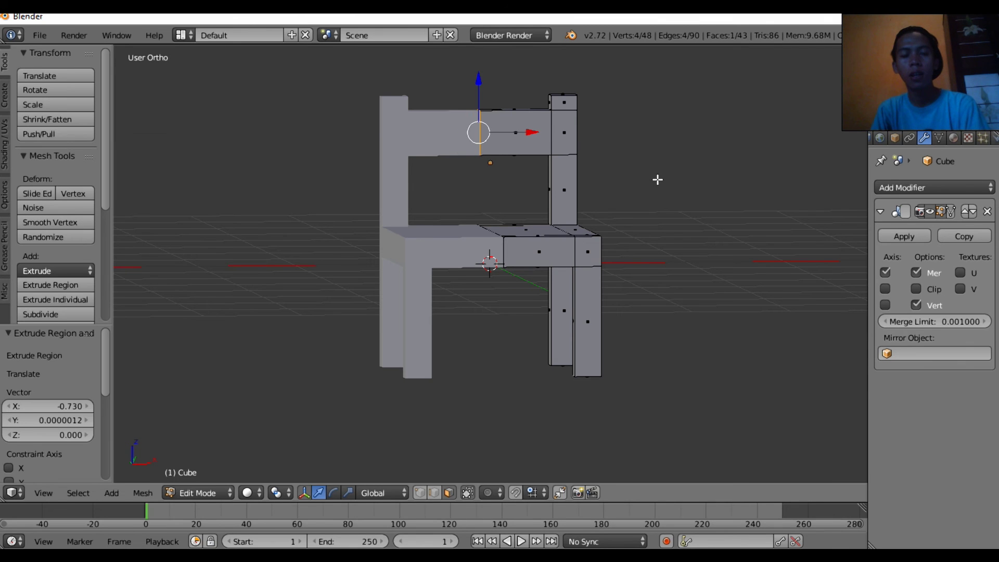
key("KP_4")
key("KP_4")
key("Tab")
mouse_move(656, 183)
middle_mouse_down()
mouse_move(455, 237)
mouse_move(604, 201)
mouse_move(670, 254)
mouse_move(764, 283)
mouse_move(806, 266)
middle_mouse_up()
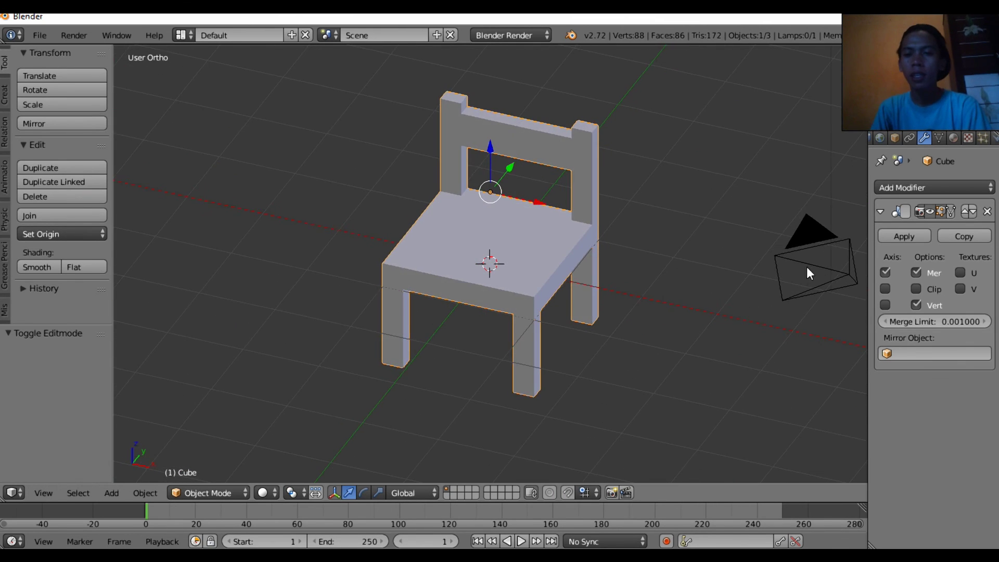
Step: Orbit to a near-front view and display the chair's default white material settings
mouse_move(636, 295)
middle_mouse_down()
mouse_move(696, 295)
mouse_move(713, 255)
middle_mouse_up()
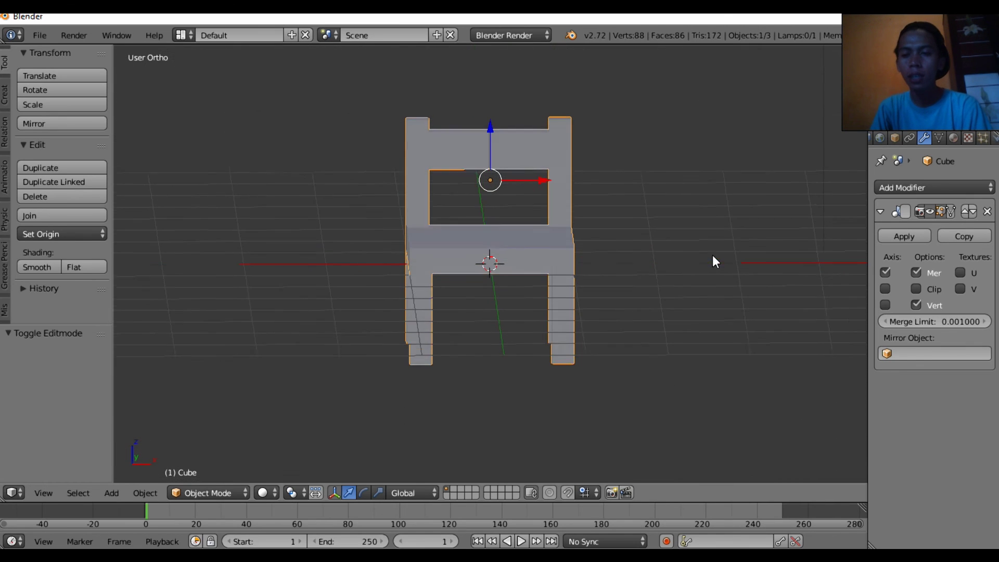
left_click(957, 136)
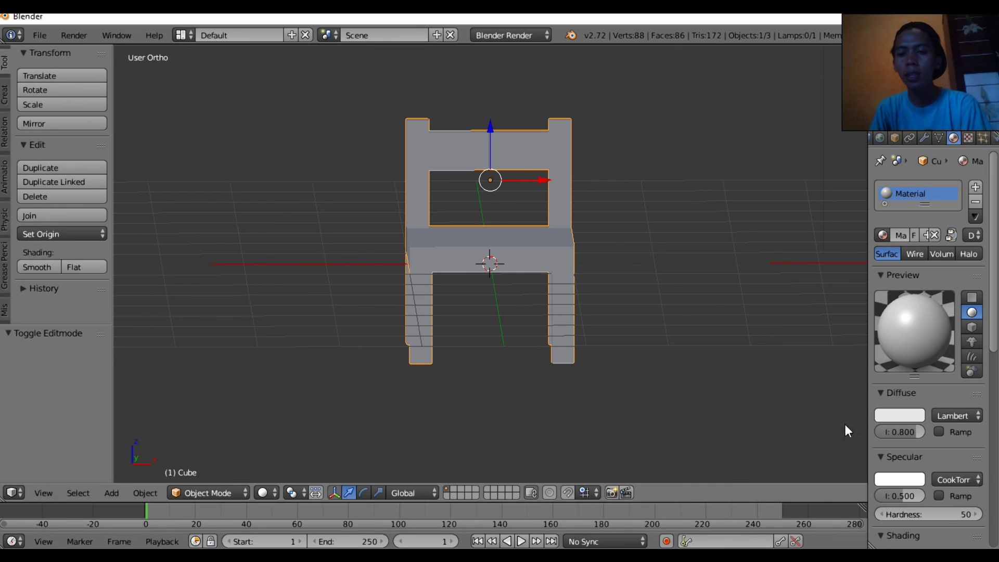
Step: Set the chair material's diffuse colour to a warm orange-brown for a wooden look
mouse_move(648, 214)
middle_mouse_down()
mouse_move(596, 234)
mouse_move(638, 216)
middle_mouse_up()
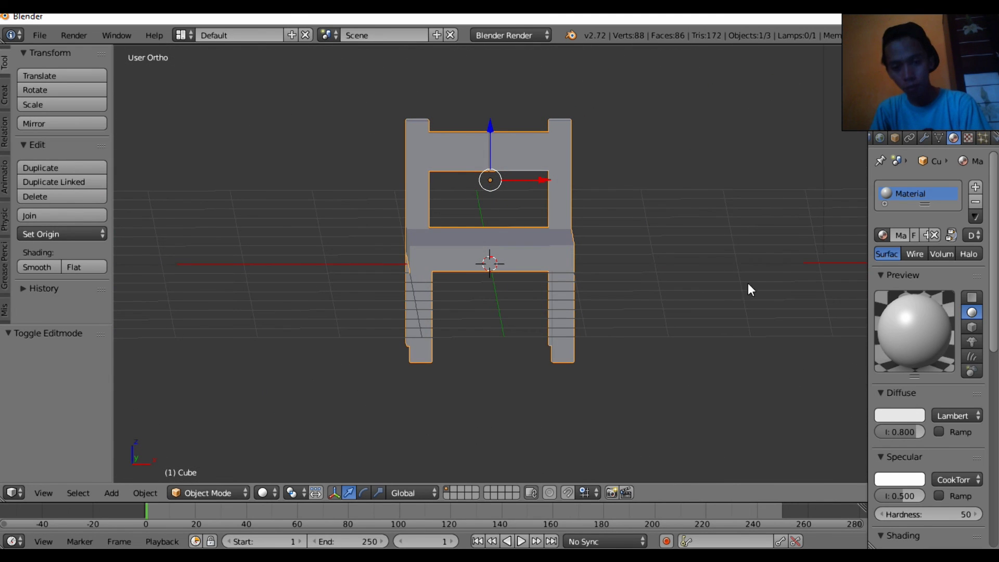
left_click(901, 416)
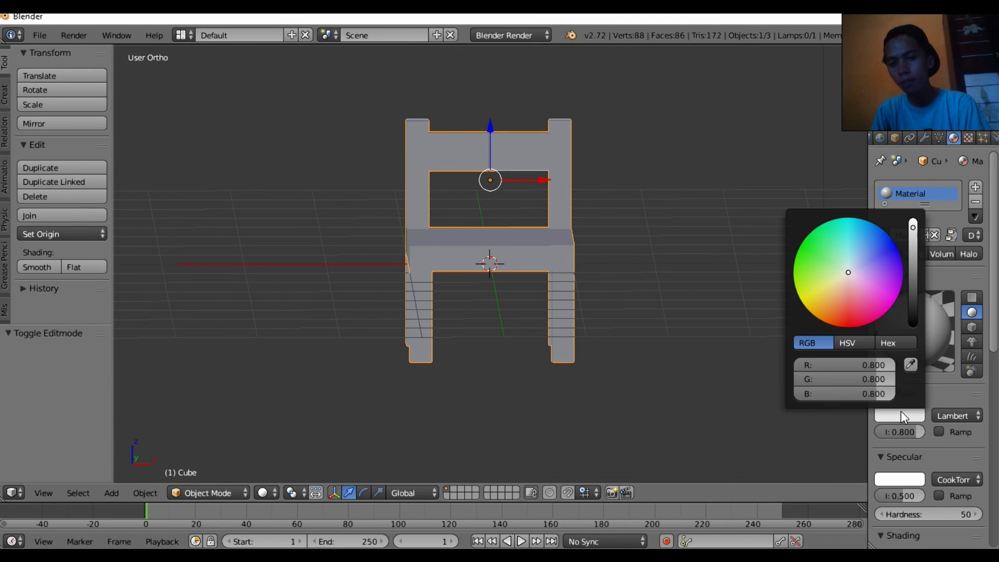
left_click_drag(852, 272, 833, 297)
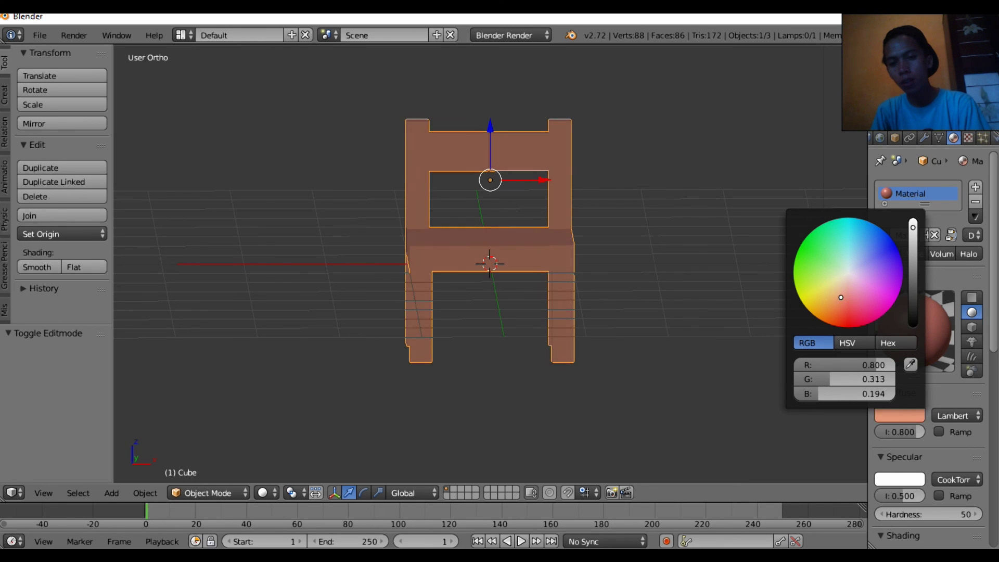
left_click(715, 309)
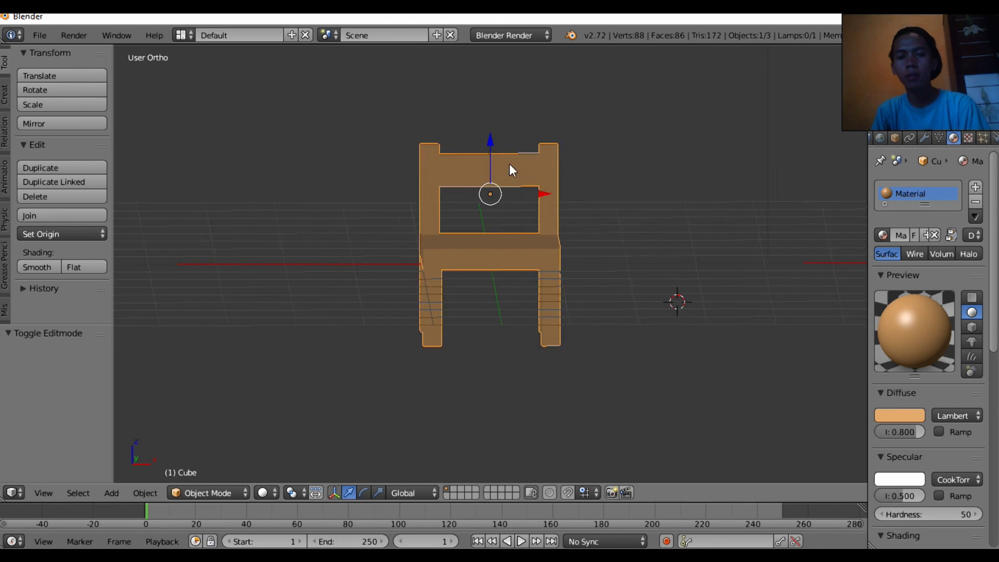
scroll(547, 229, "down", 2)
scroll(548, 237, "up", 2)
middle_click_drag(573, 163, 538, 209)
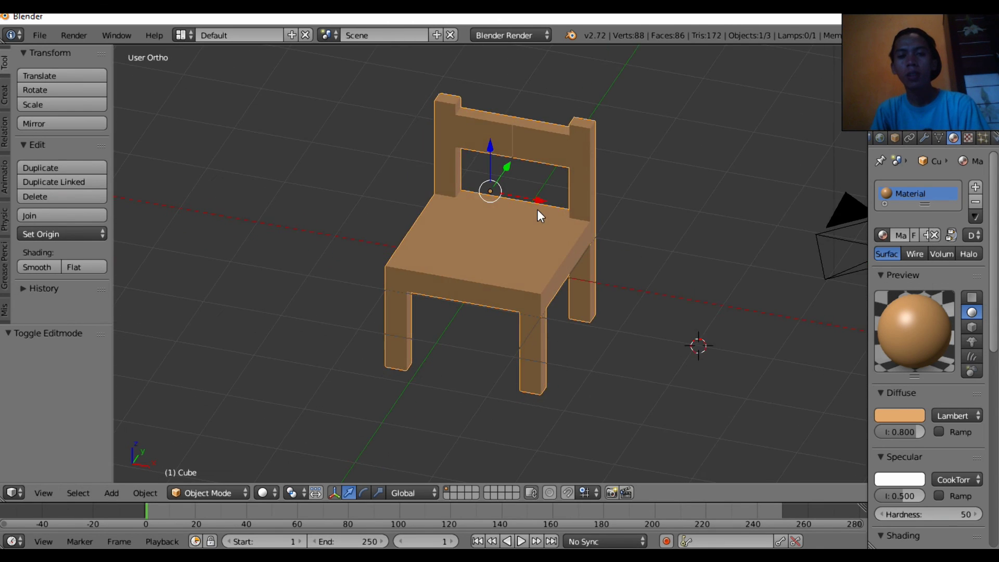
scroll(537, 209, "down", 3)
mouse_move(519, 281)
middle_mouse_down()
mouse_move(611, 240)
mouse_move(532, 239)
mouse_move(498, 227)
mouse_move(503, 252)
mouse_move(658, 254)
mouse_move(457, 250)
middle_mouse_up()
scroll(499, 228, "up", 2)
scroll(499, 229, "up", 3)
scroll(505, 232, "down", 1)
scroll(504, 232, "down", 3)
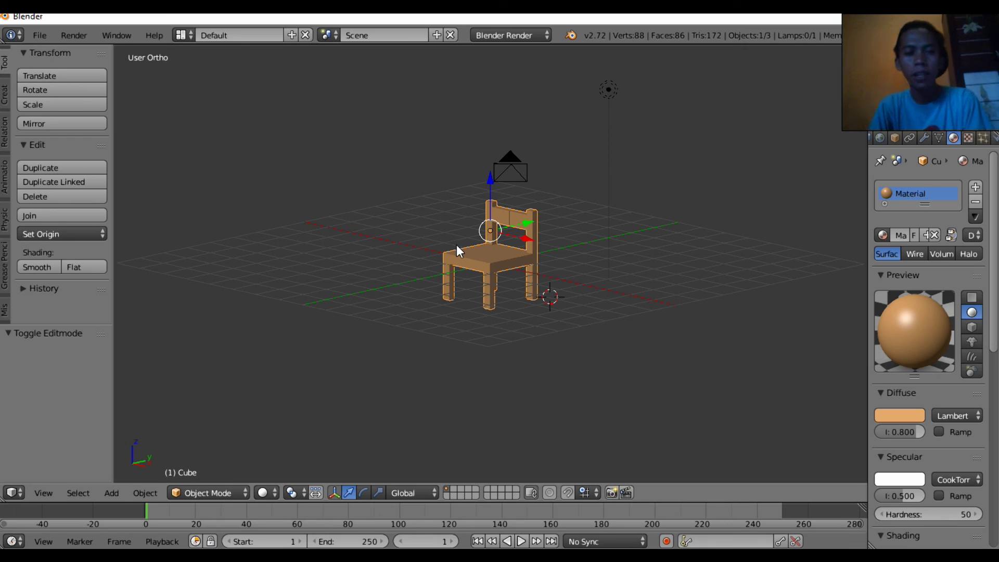
mouse_move(457, 245)
middle_mouse_down()
mouse_move(645, 249)
mouse_move(414, 221)
mouse_move(516, 239)
middle_mouse_up()
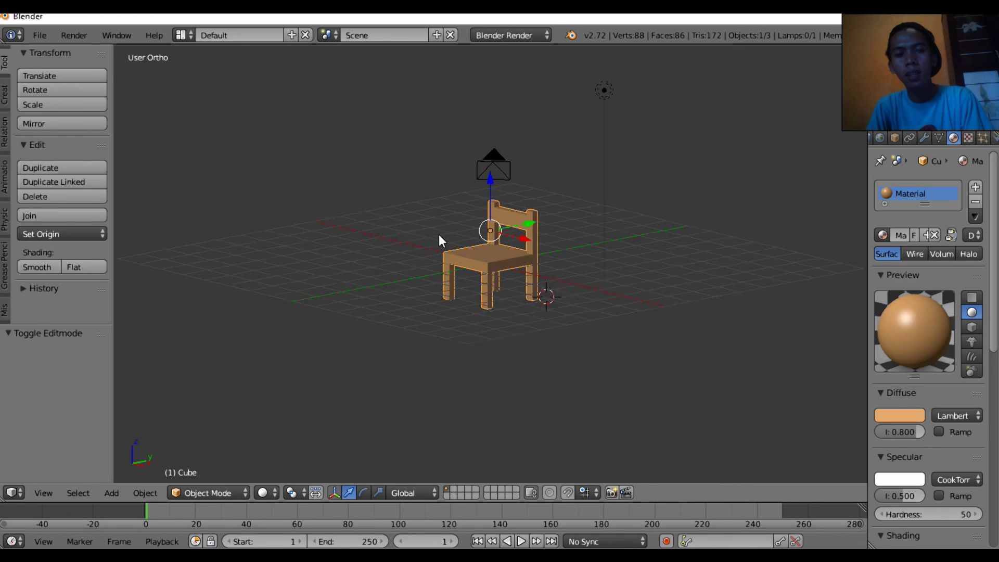